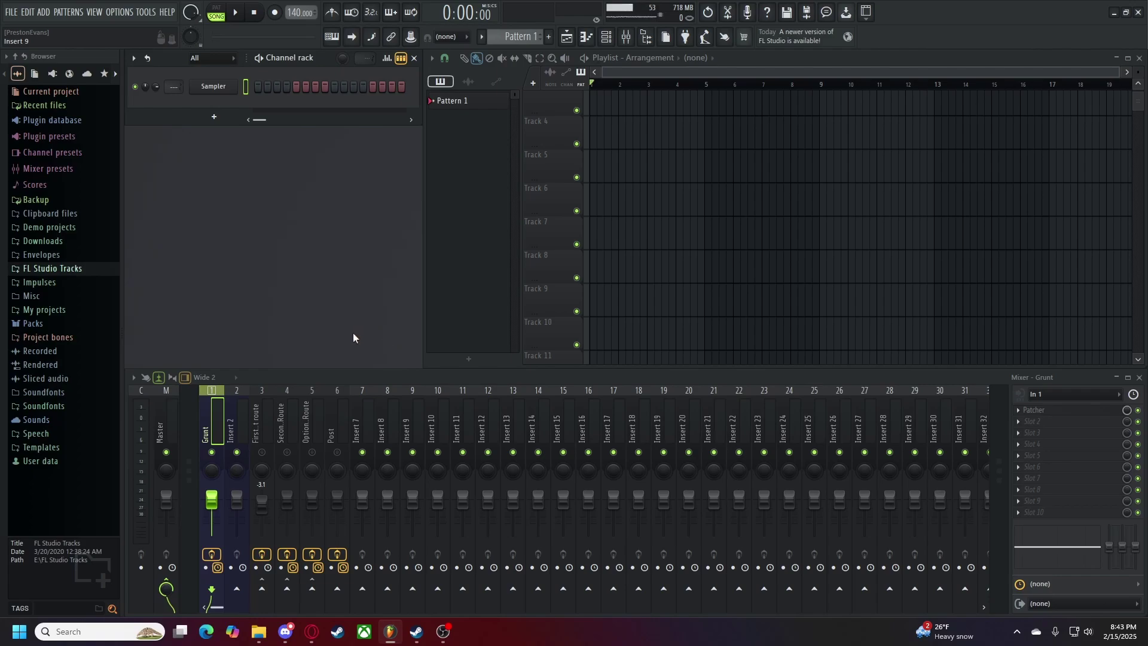
- Search 'Gform plugin' in Opera GX and scroll the GVST GForm page to the 64-bit Windows download
key("alt+Tab")
type("Gform plugin")
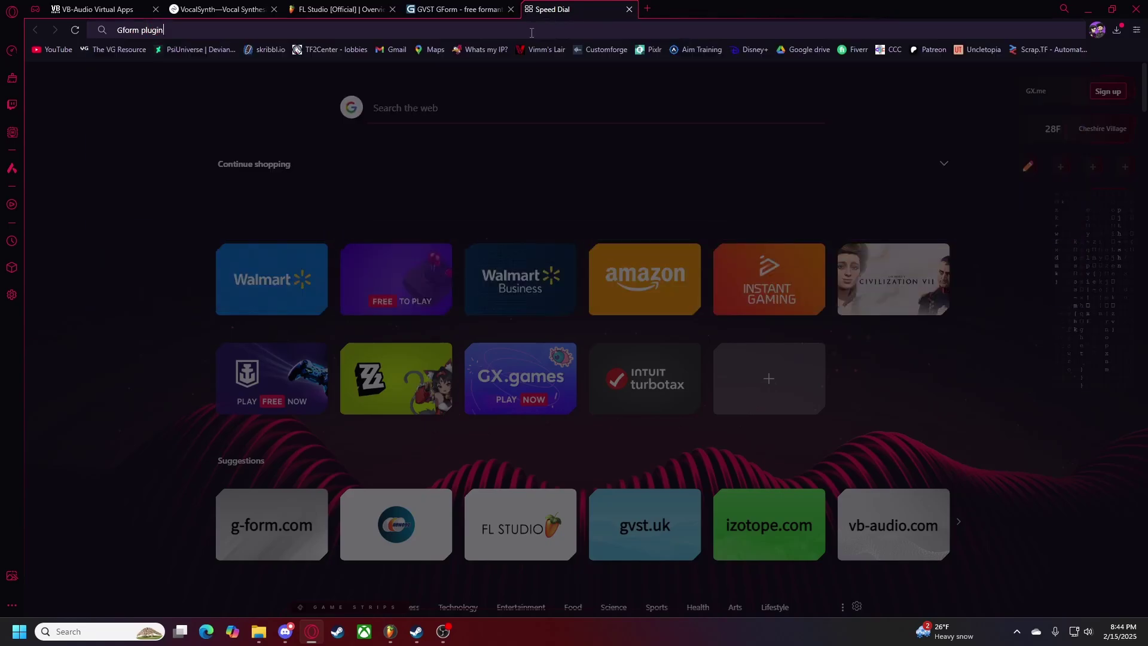
key("Return")
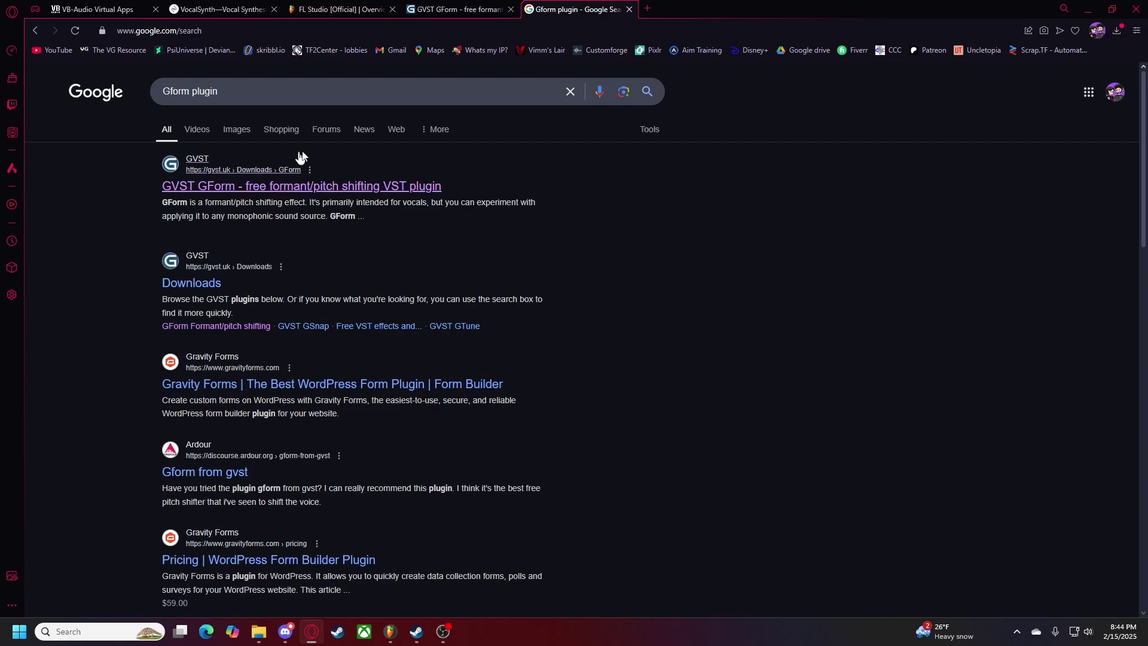
key("ctrl+w")
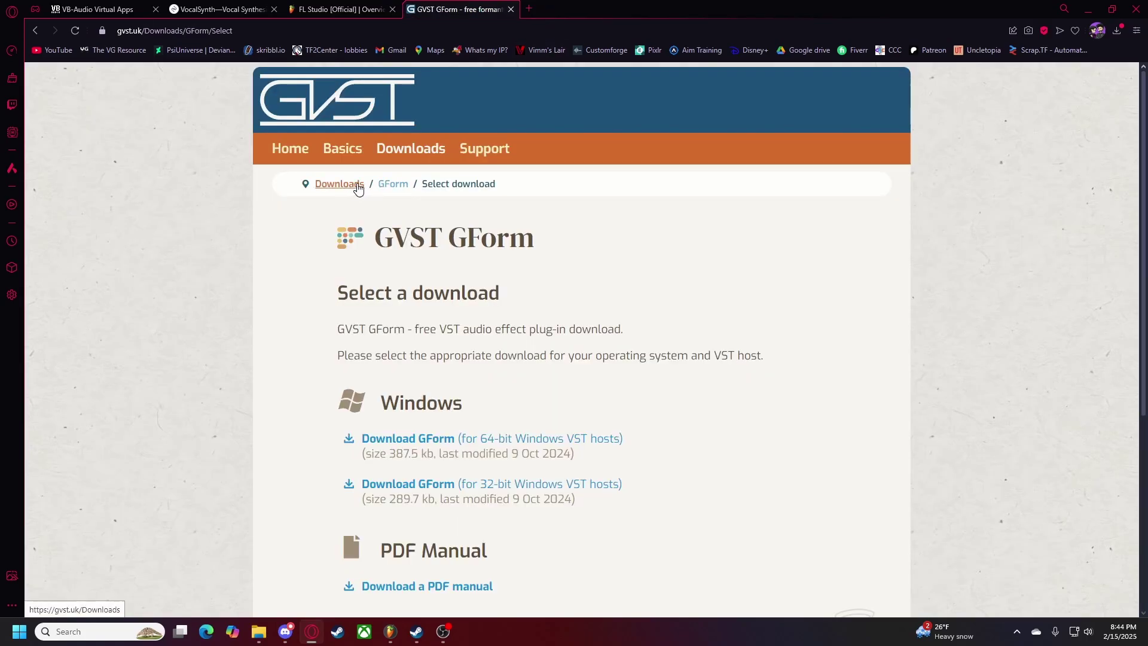
scroll(420, 328, "down", 2)
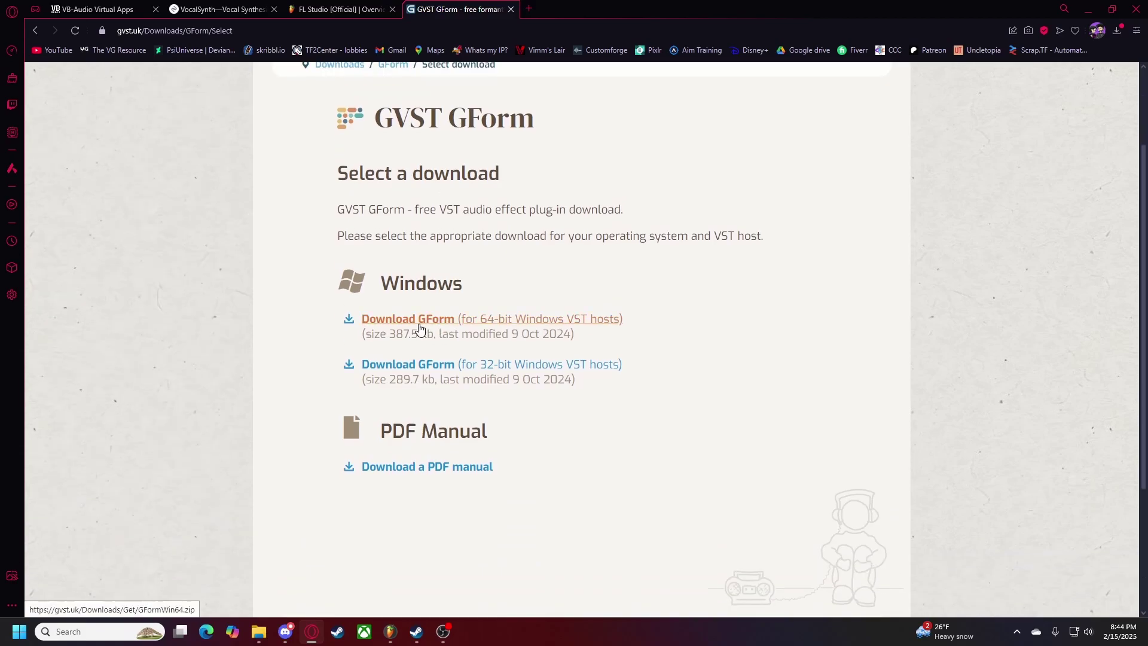
- Locate GForm.dll in the Downloads > GFormWin64 folder
left_click(259, 632)
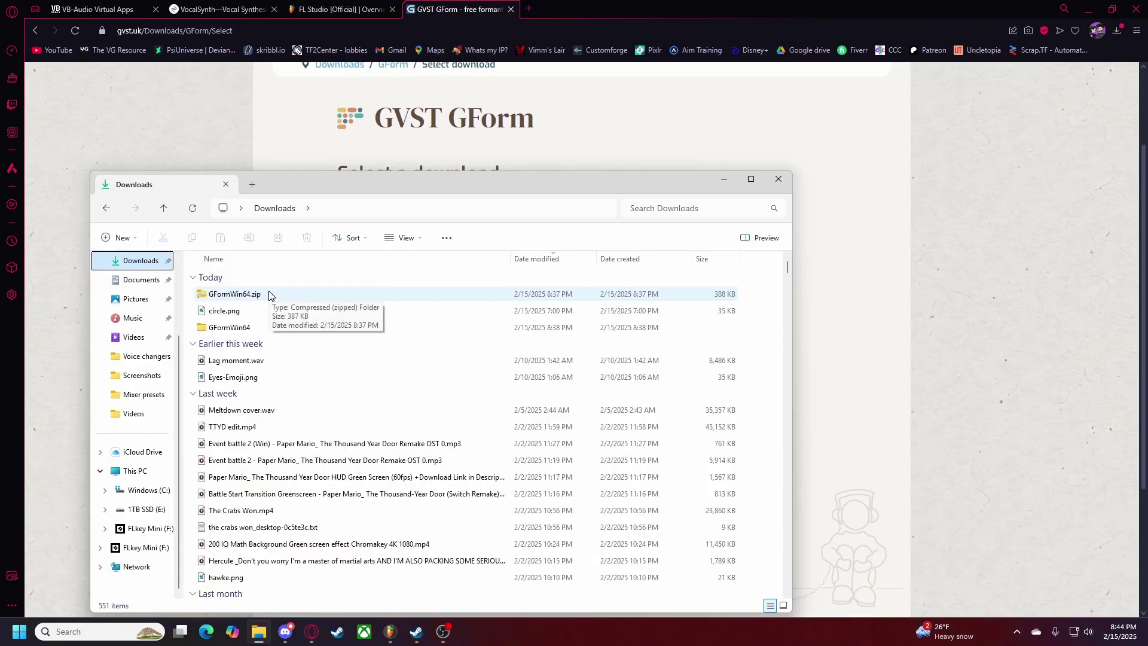
double_click(257, 329)
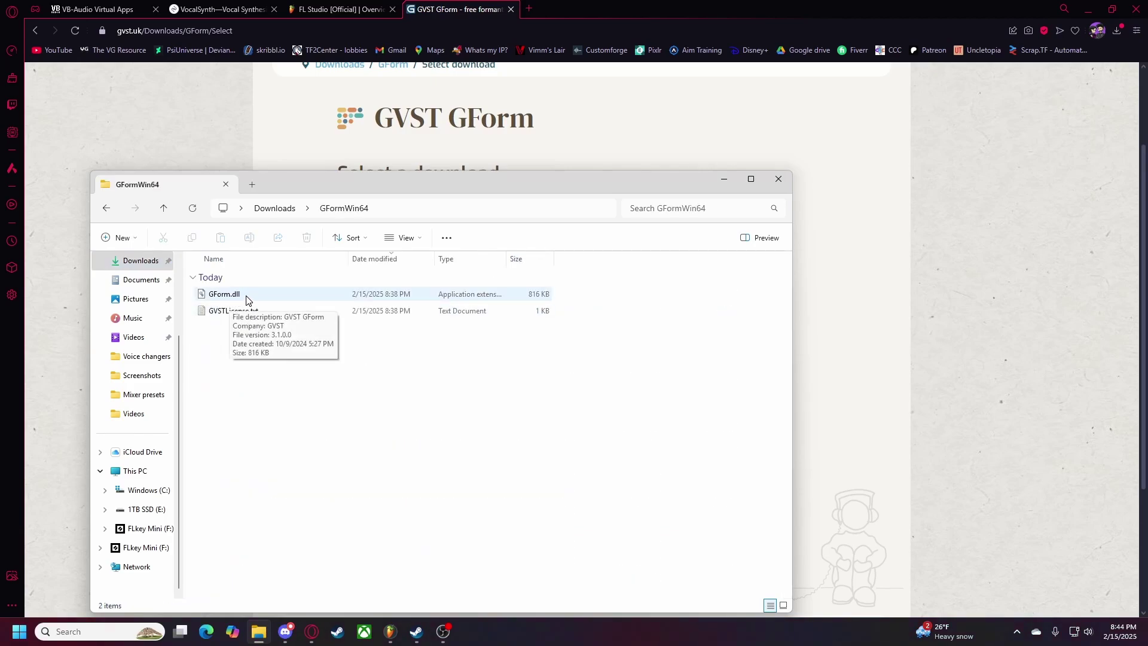
left_click(245, 298)
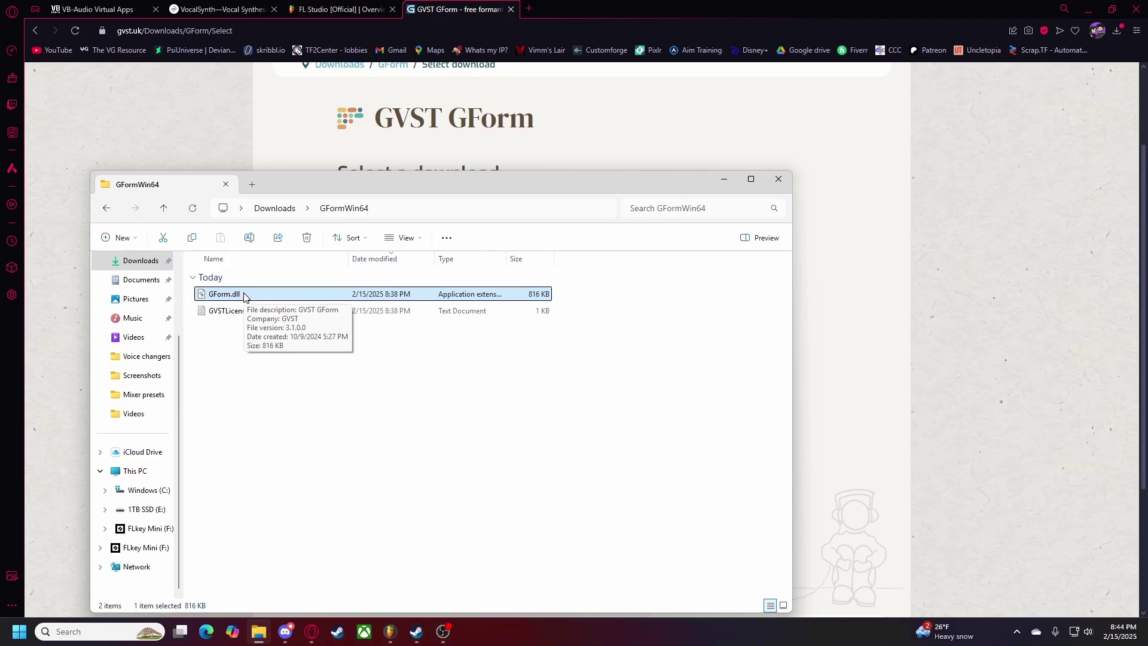
- Browse to E: > Image-Line > FL Studio 2024 > Plugins, then close File Explorer
left_click(157, 510)
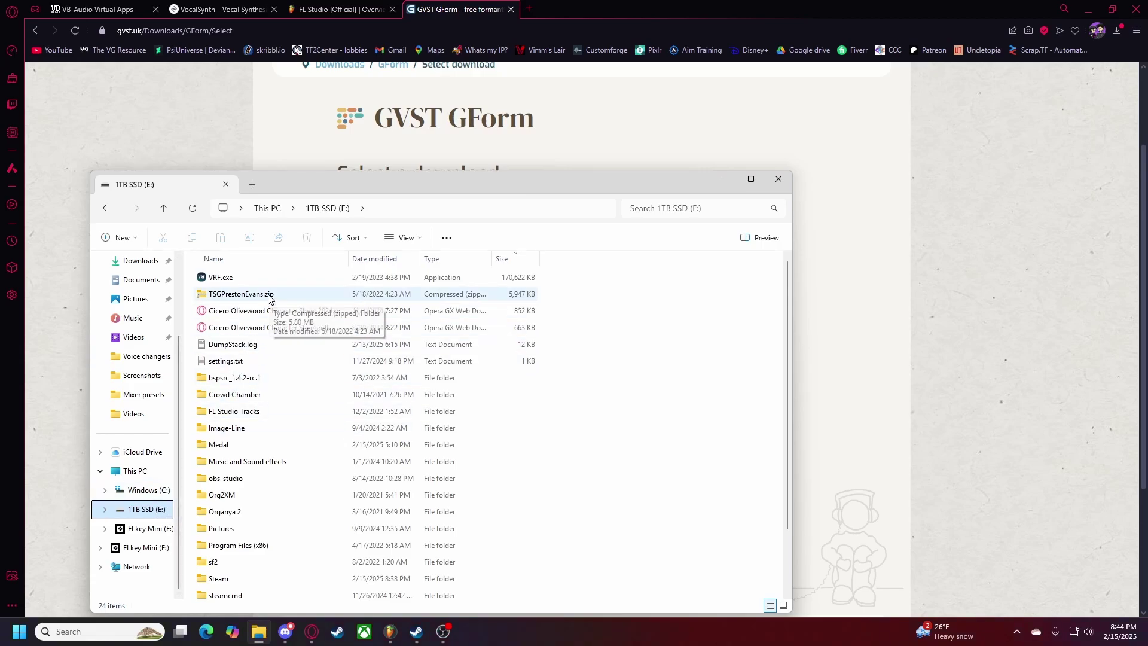
double_click(247, 429)
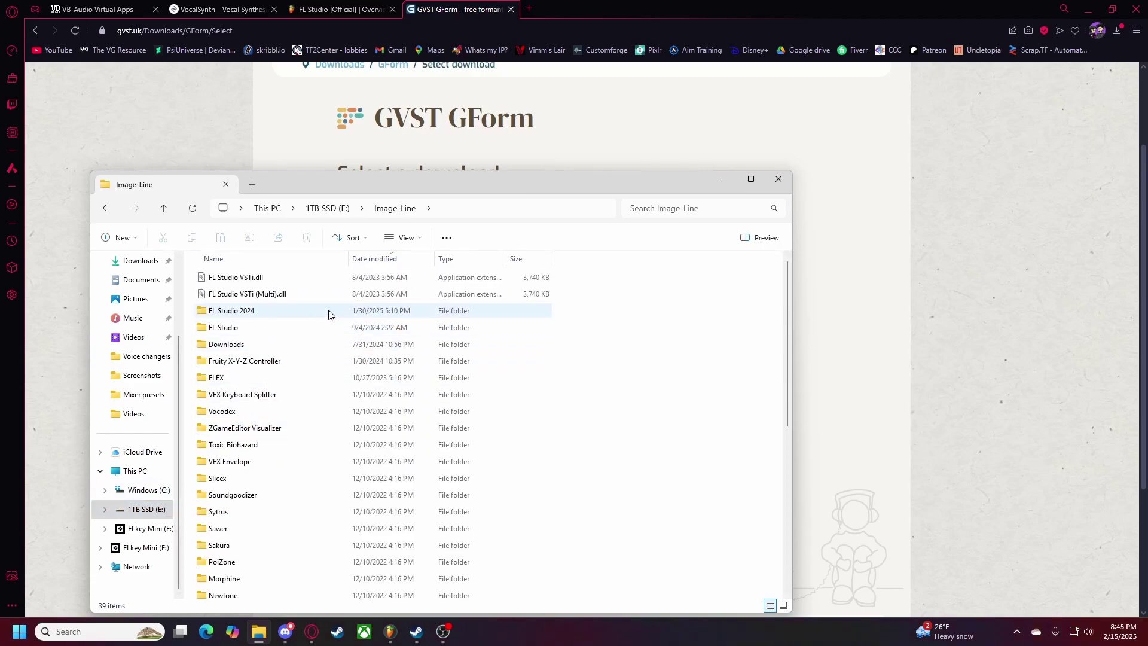
left_click(271, 312)
double_click(271, 313)
double_click(243, 340)
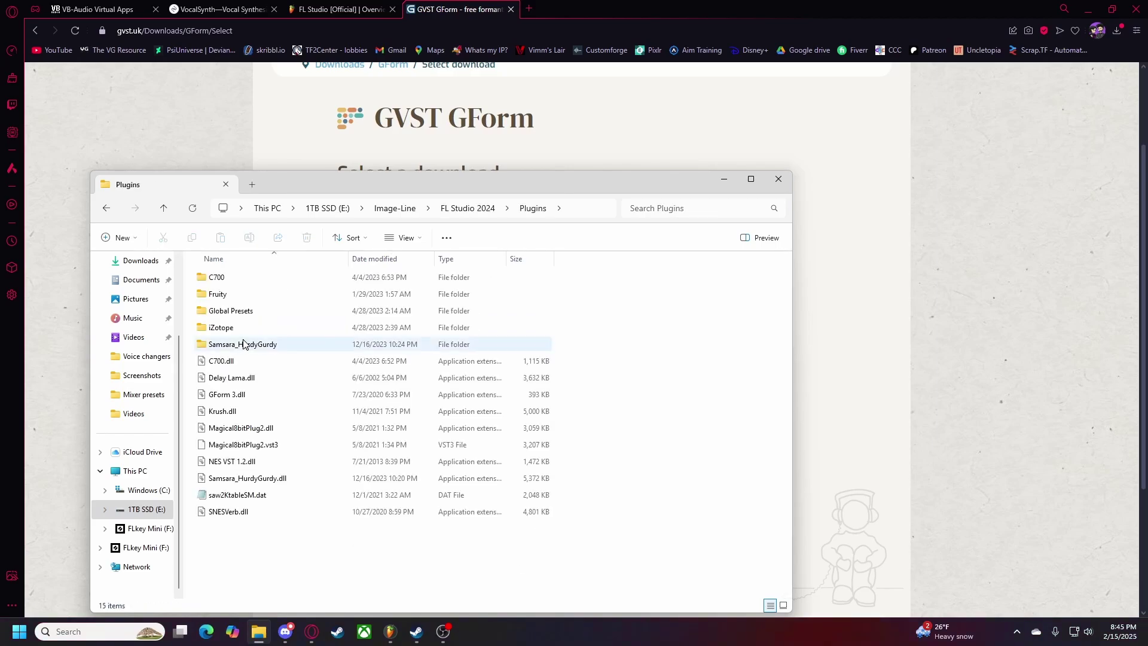
left_click(302, 137)
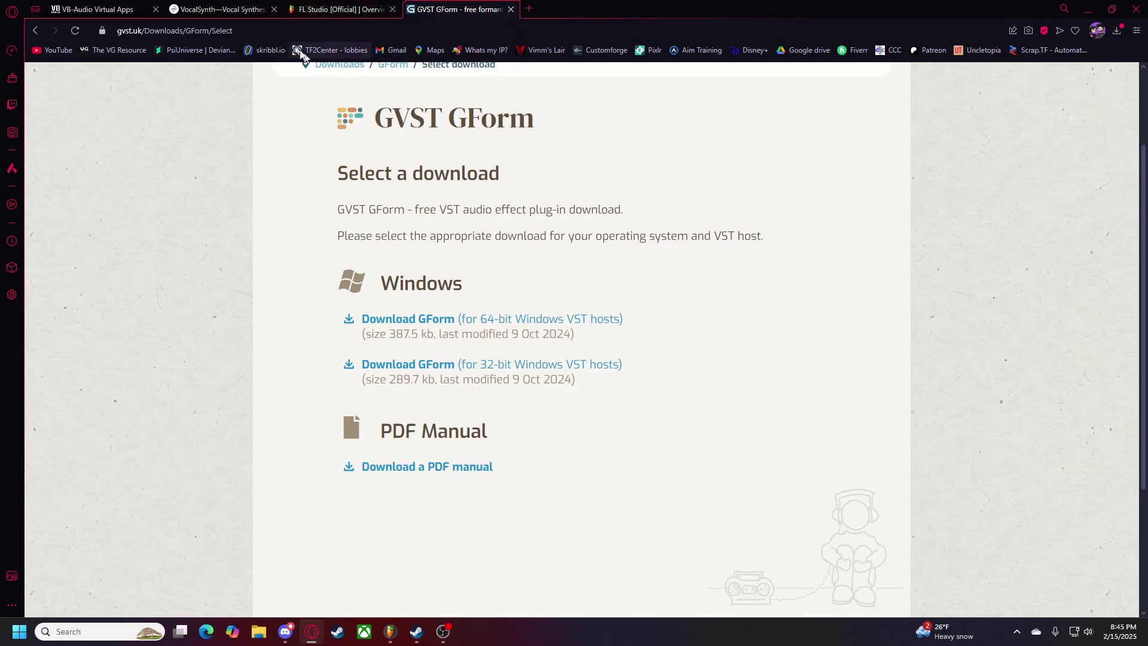
- Look over the iZotope VocalSynth 2 product page, then return to FL Studio
left_click(242, 10)
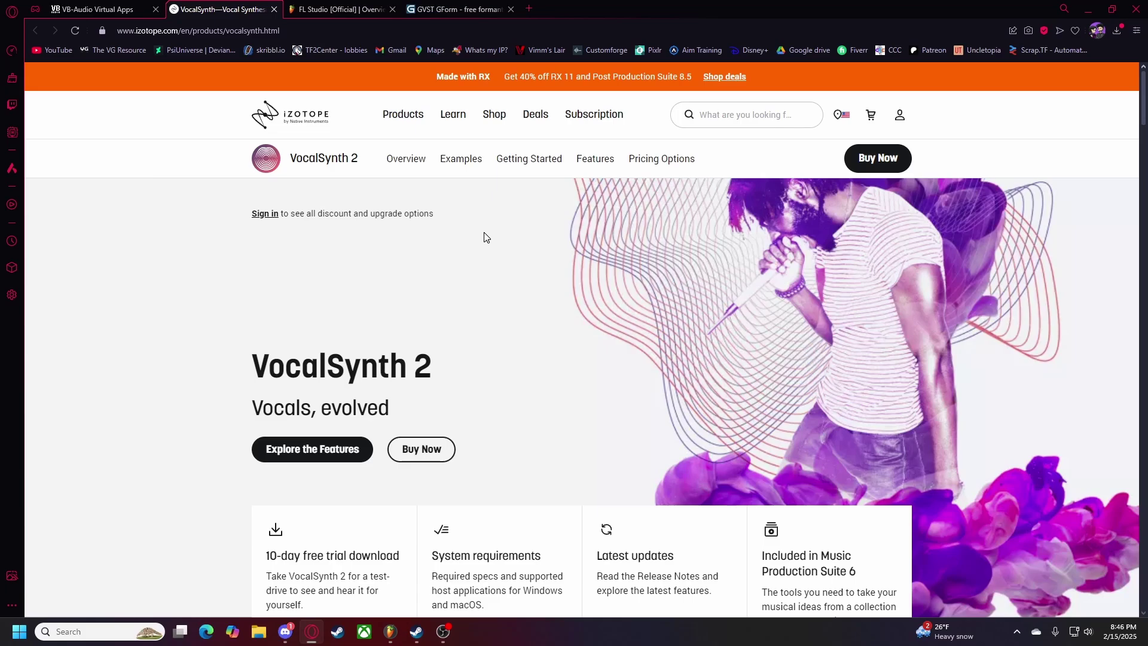
scroll(486, 237, "down", 3)
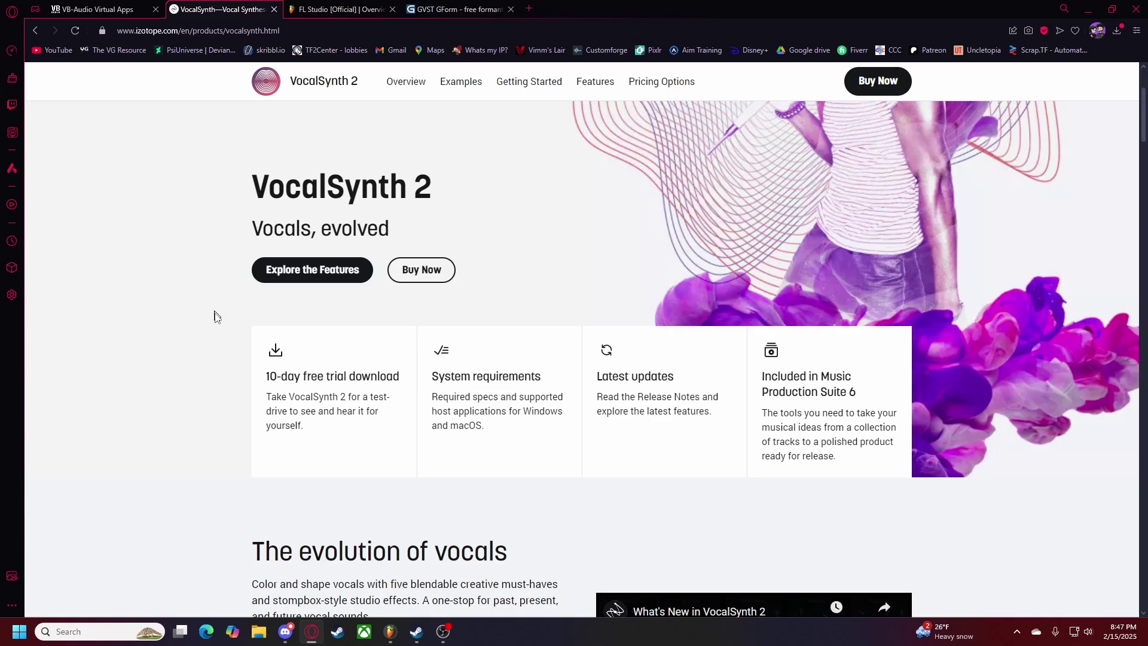
left_click(394, 640)
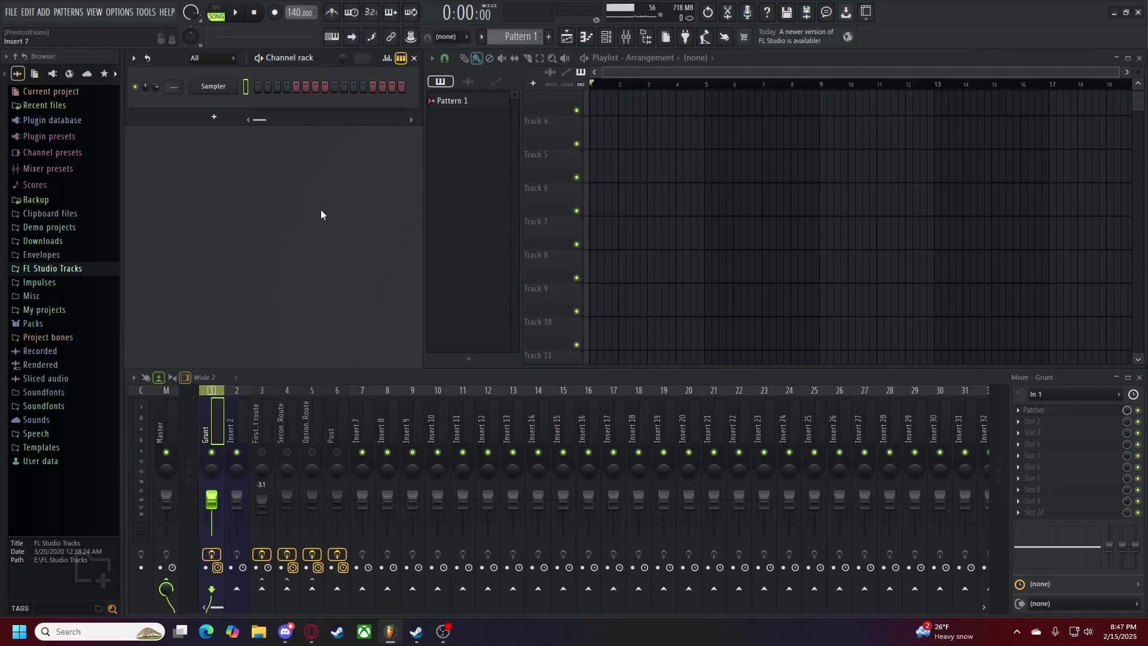
left_click(125, 12)
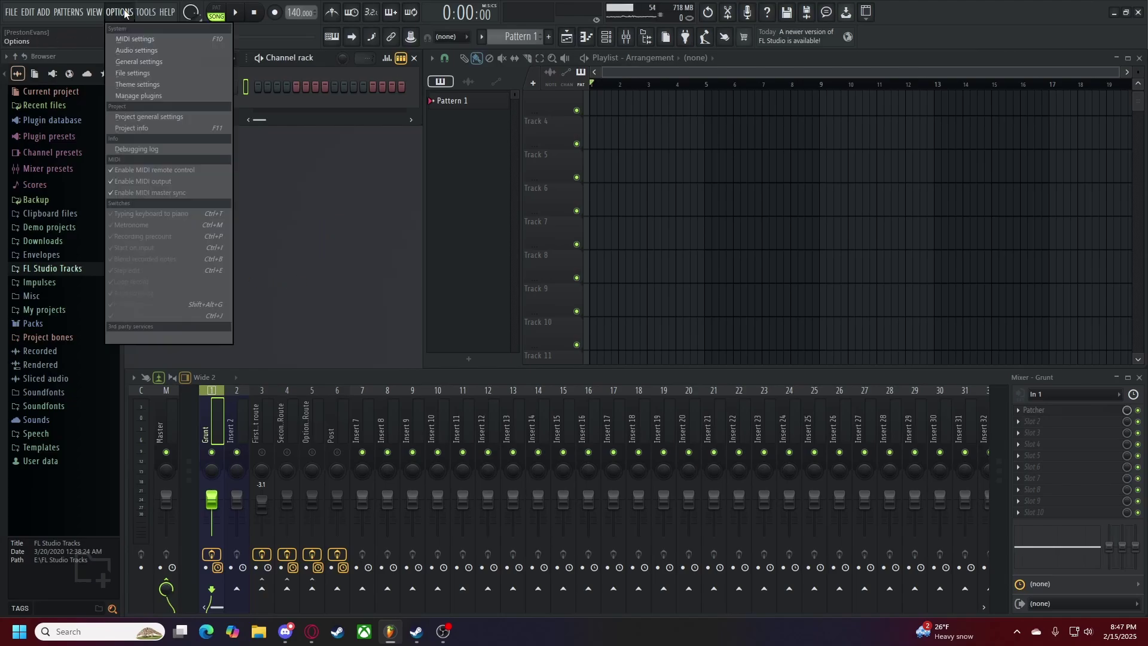
left_click(142, 96)
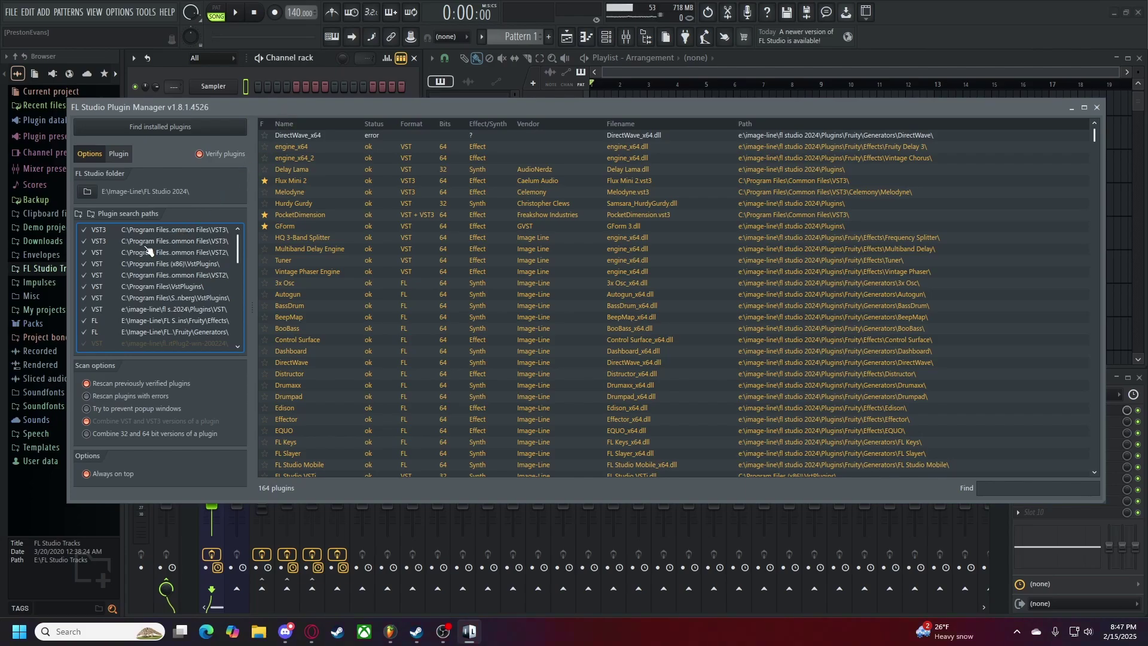
scroll(191, 269, "down", 5)
scroll(200, 271, "down", 3)
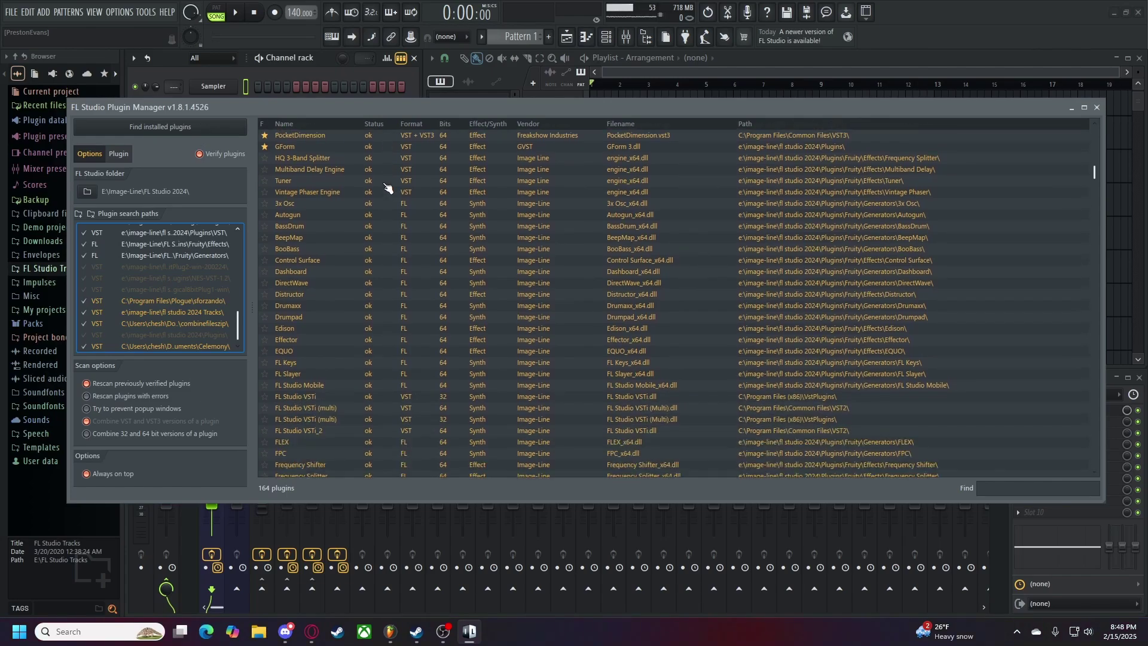
scroll(388, 188, "down", 10)
scroll(387, 188, "down", 10)
scroll(387, 189, "down", 11)
scroll(387, 191, "down", 13)
key("Escape")
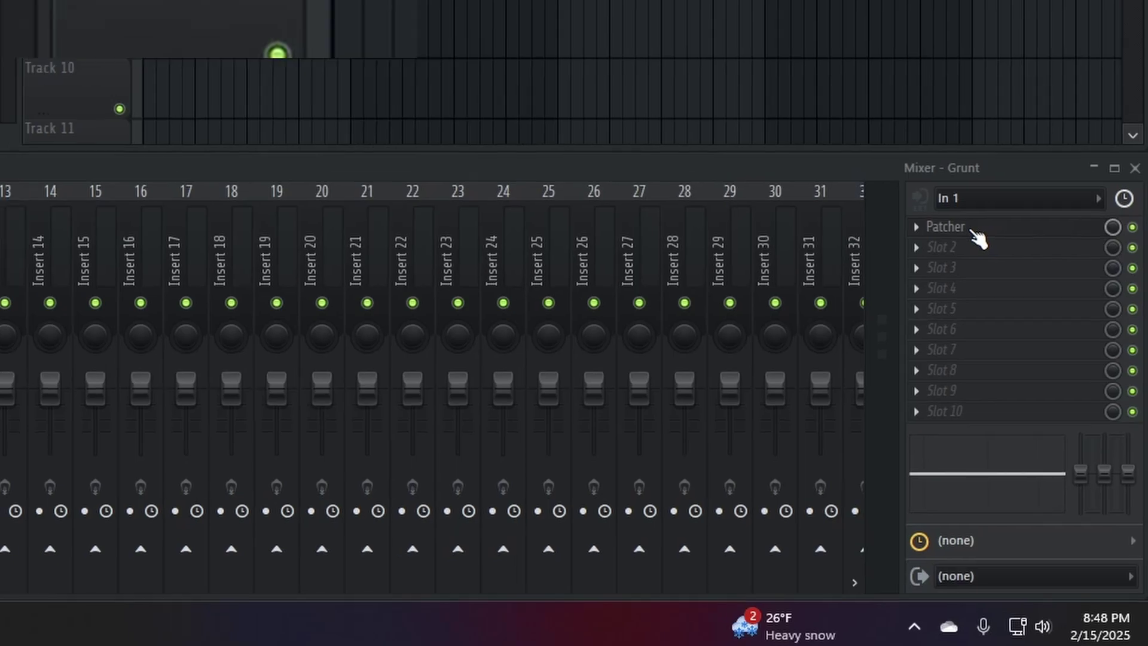
- Open the Grunt insert's Patcher, reposition its window, and nudge the Fruity Compressor node left
left_click(969, 230)
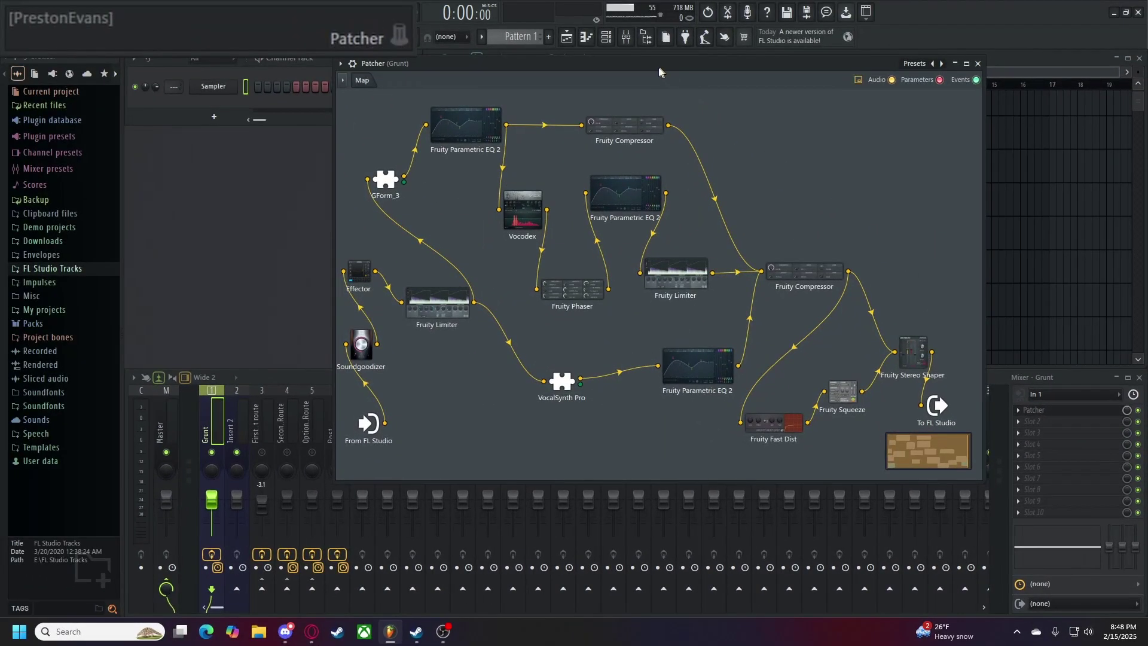
left_click_drag(659, 68, 507, 98)
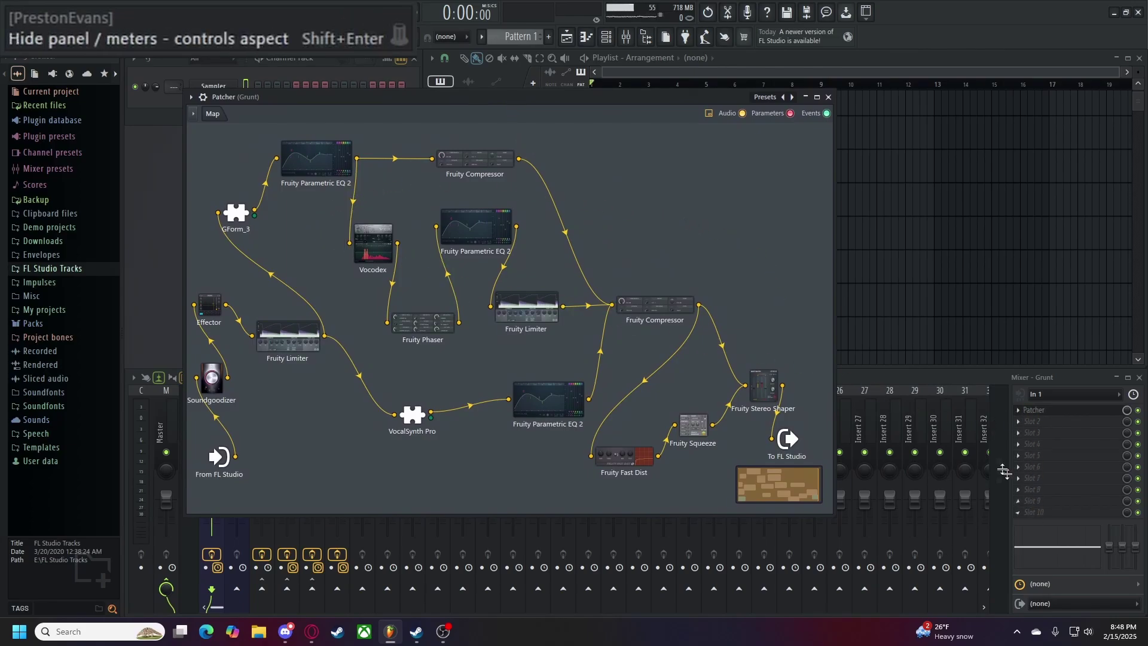
left_click_drag(479, 97, 599, 97)
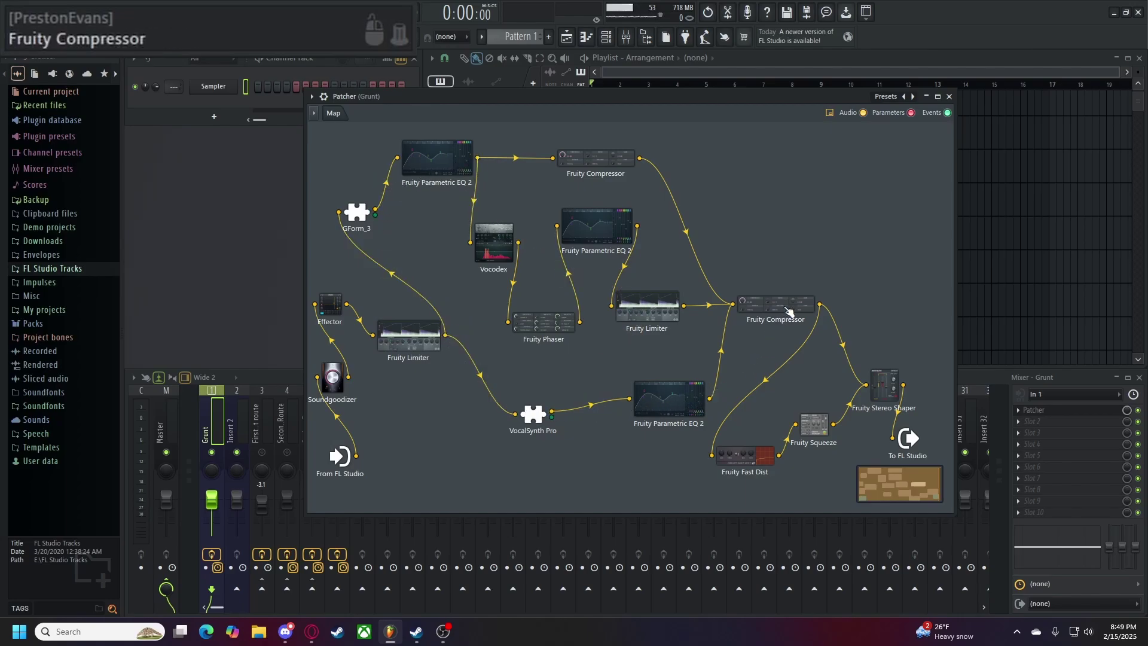
left_click_drag(788, 306, 768, 306)
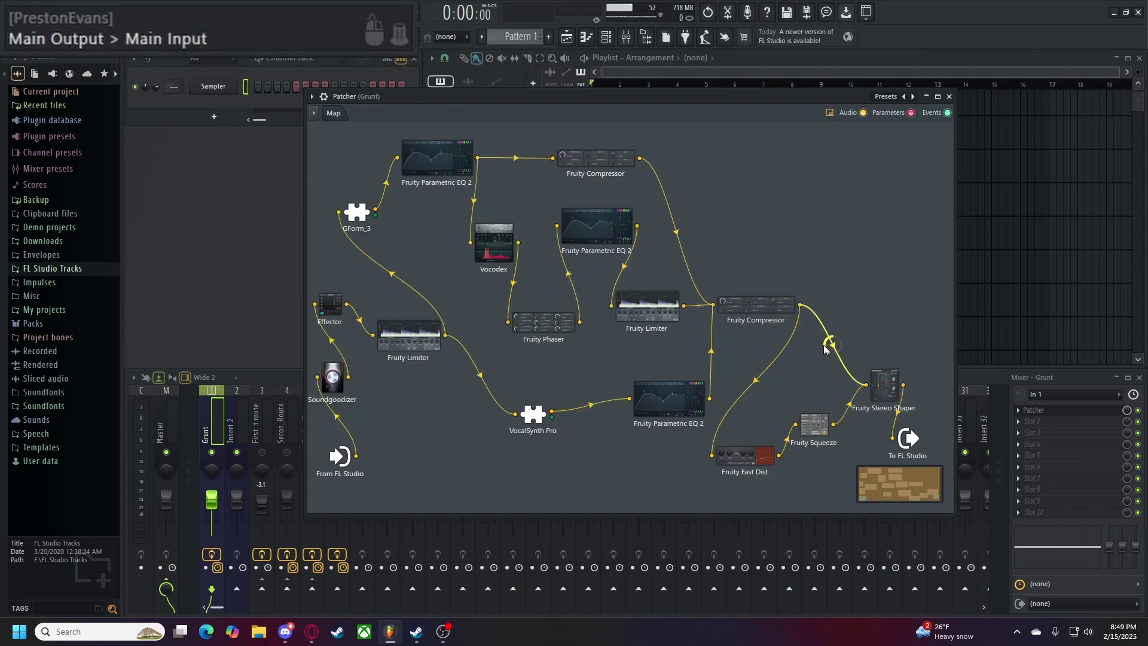
left_click_drag(598, 96, 668, 101)
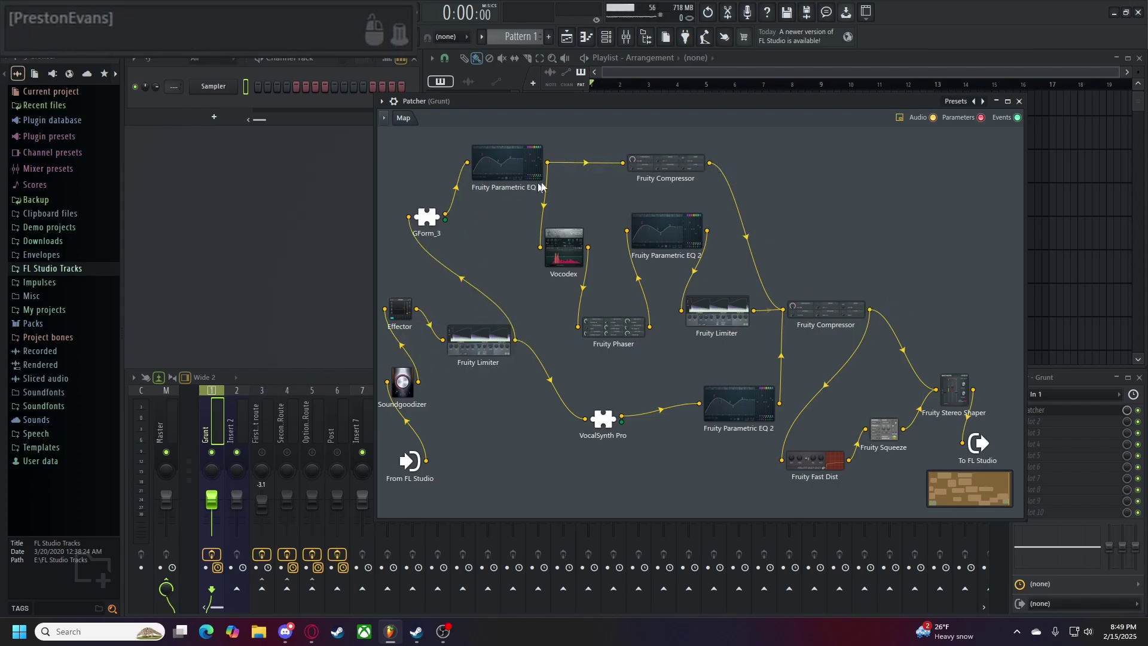
- Compare the First Grunt and Secondary Route inserts' effects, ending on First Grunt's chain
left_click(261, 393)
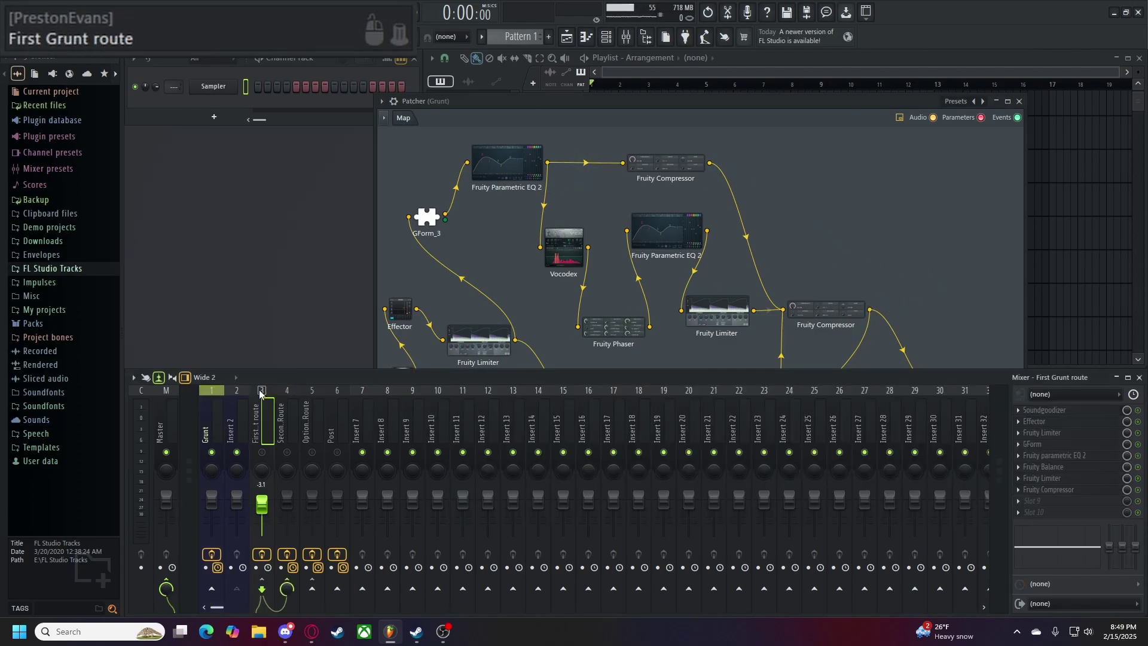
left_click(479, 347)
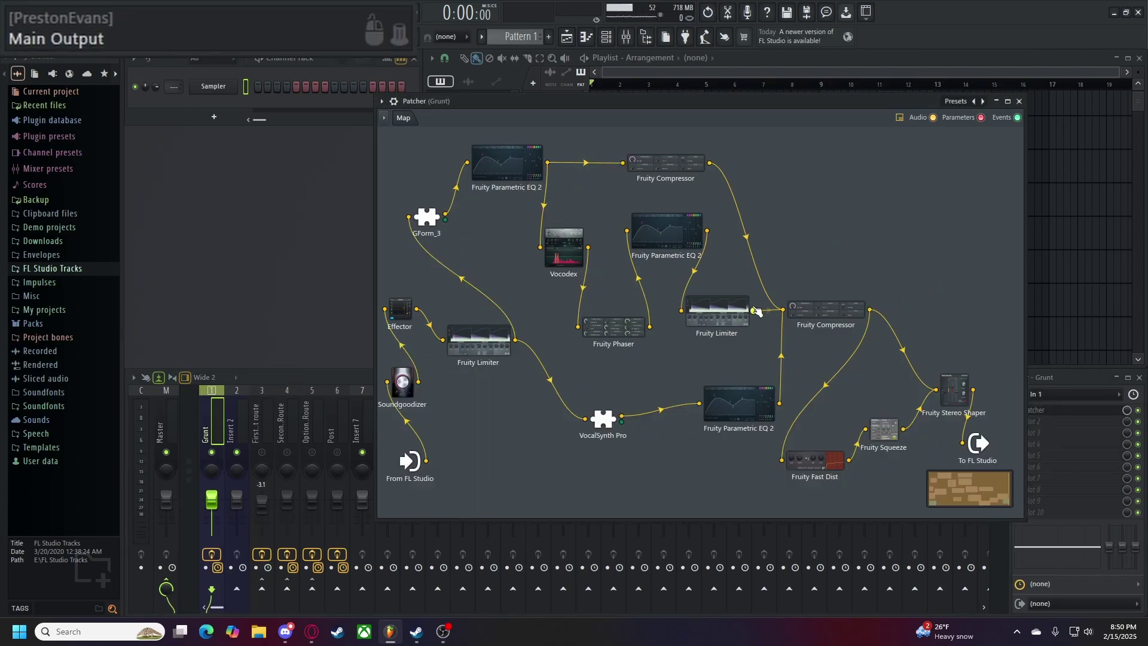
left_click(292, 393)
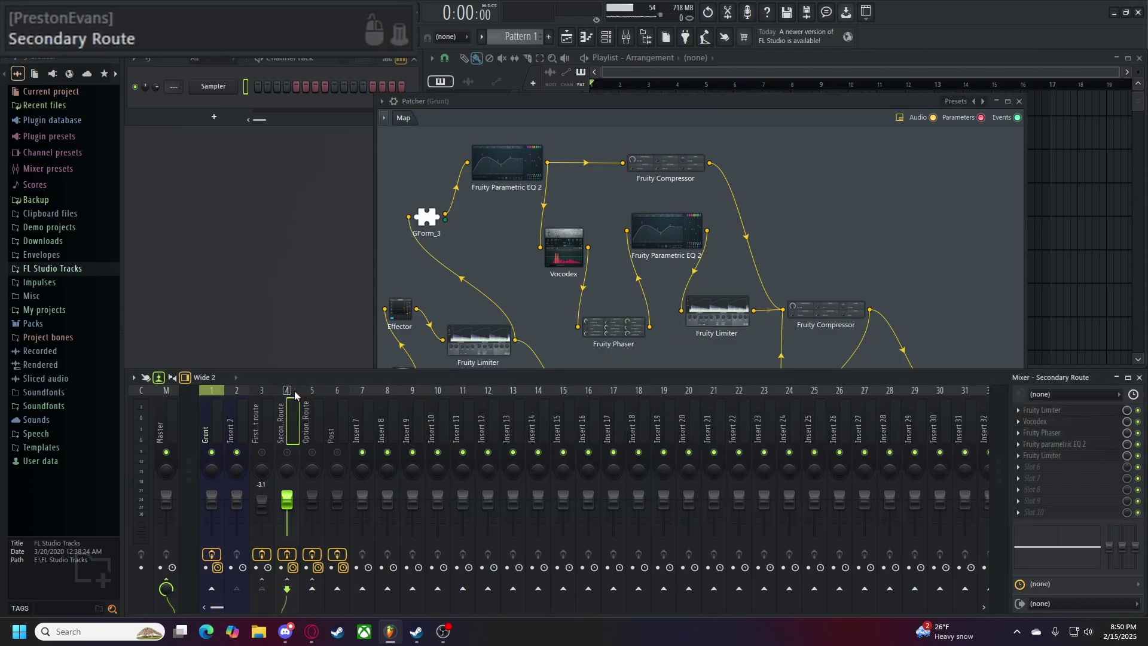
left_click(418, 359)
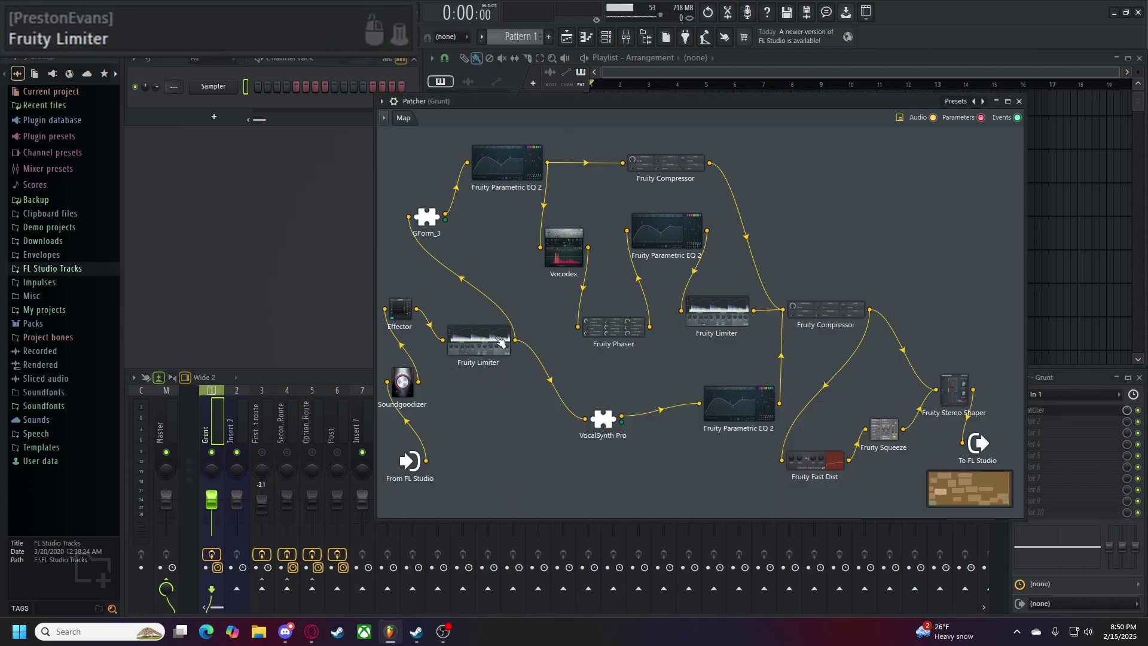
left_click(307, 395)
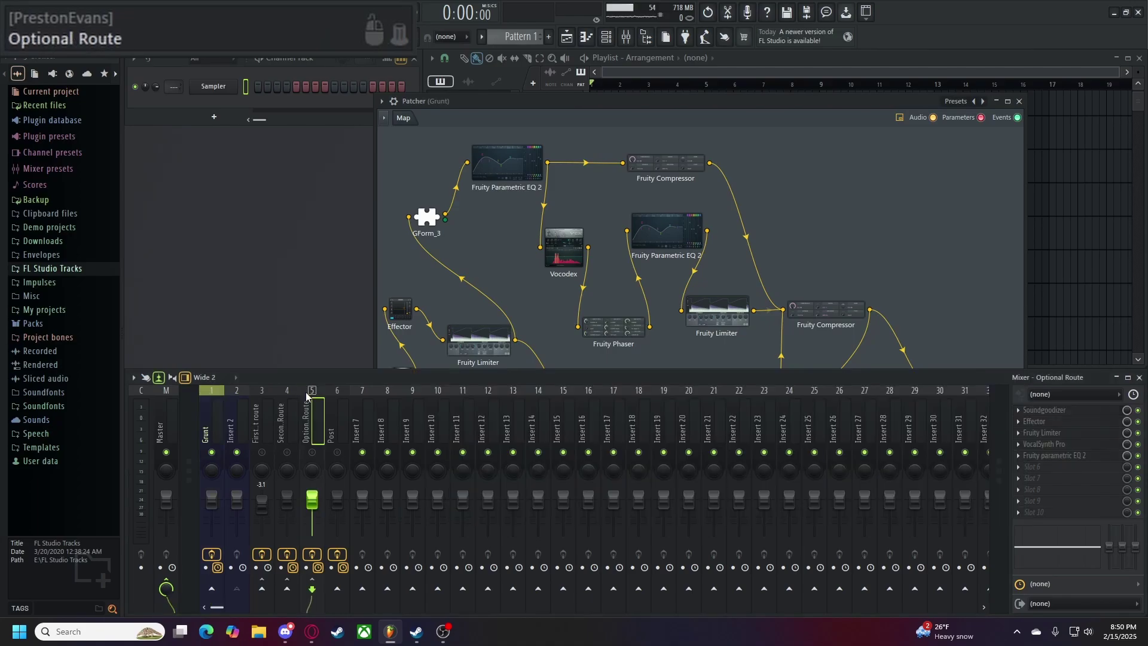
- Check the First Grunt insert's recording input options, then move the Grunt Patcher in front of the mixer
left_click(594, 104)
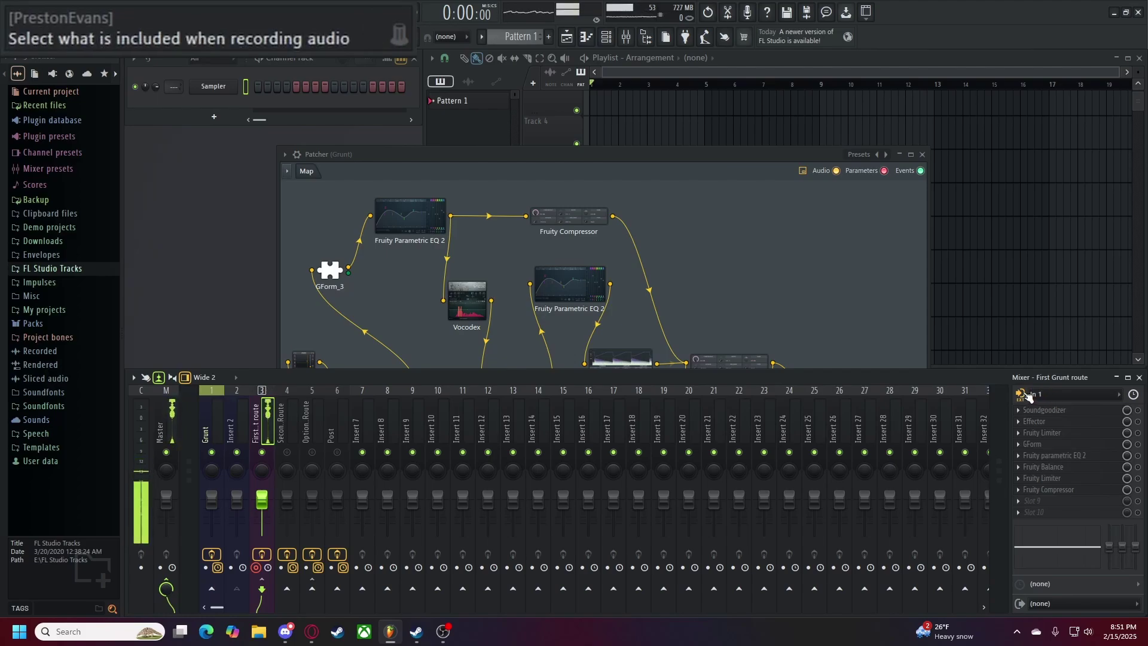
left_click(1032, 397)
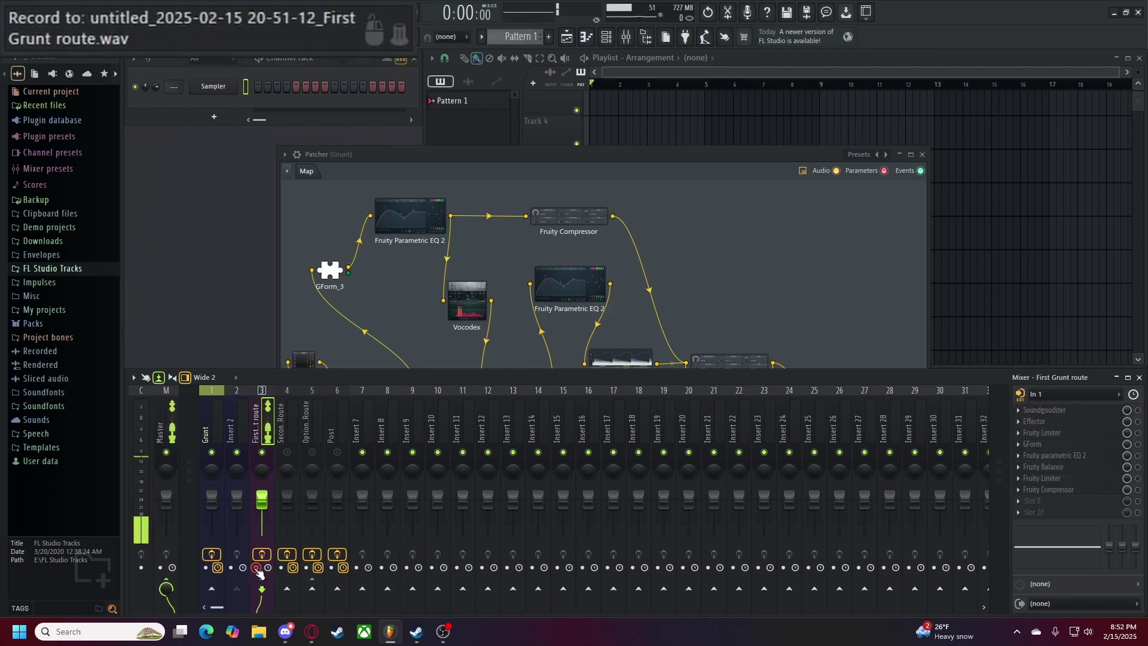
left_click_drag(602, 154, 633, 78)
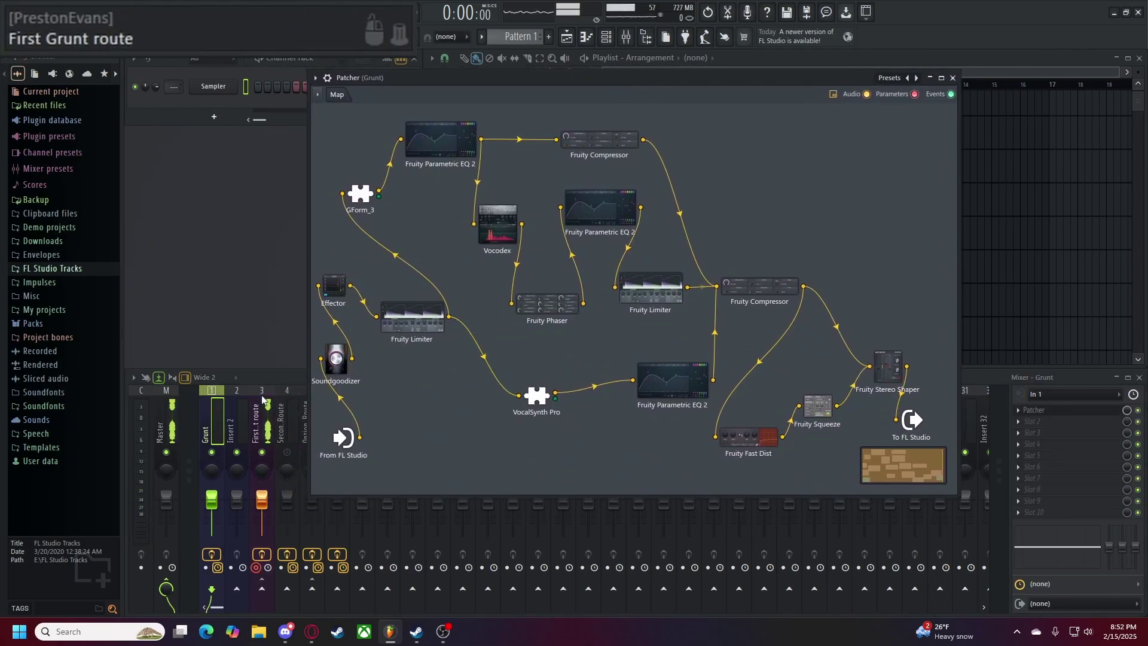
- Open Soundgoodizer from the Grunt Patcher and set it to mode A at 100% amount
left_click(261, 427)
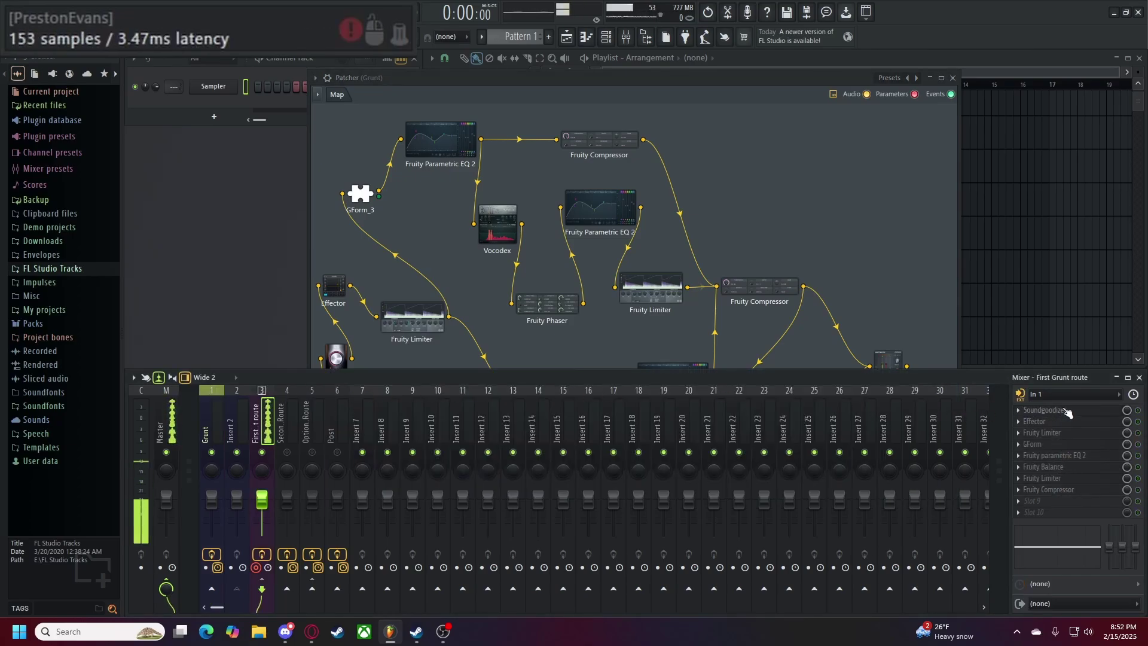
left_click(334, 359)
left_click(337, 358)
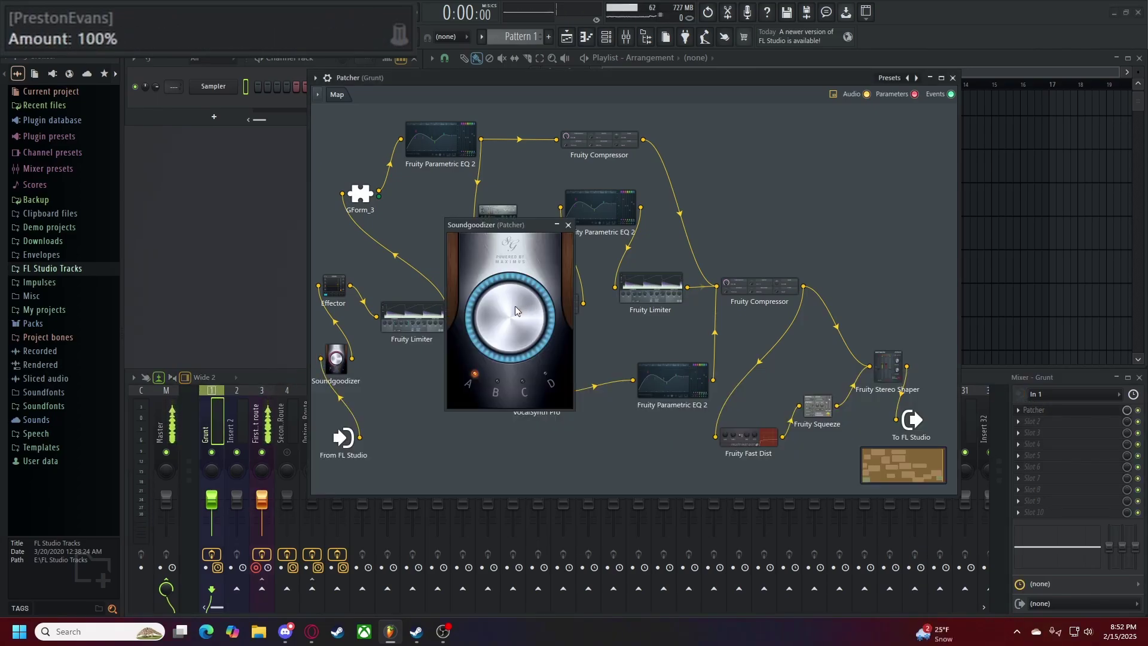
mouse_move(515, 306)
left_mouse_down()
mouse_move(515, 327)
mouse_move(518, 309)
left_mouse_up()
left_click(475, 375)
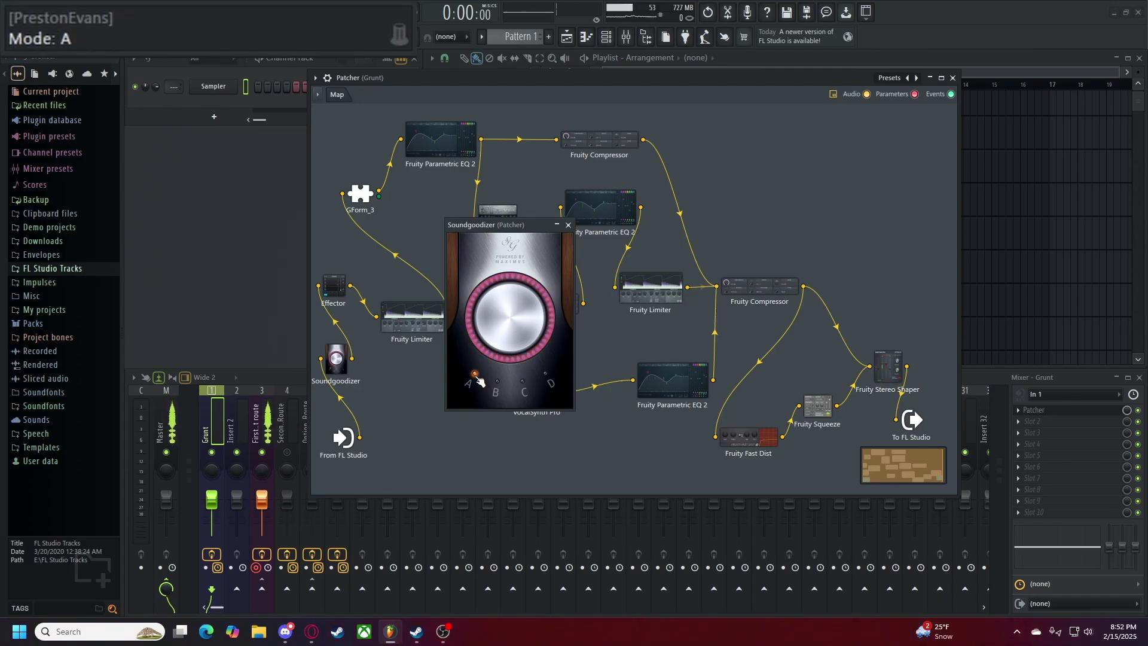
left_click(262, 427)
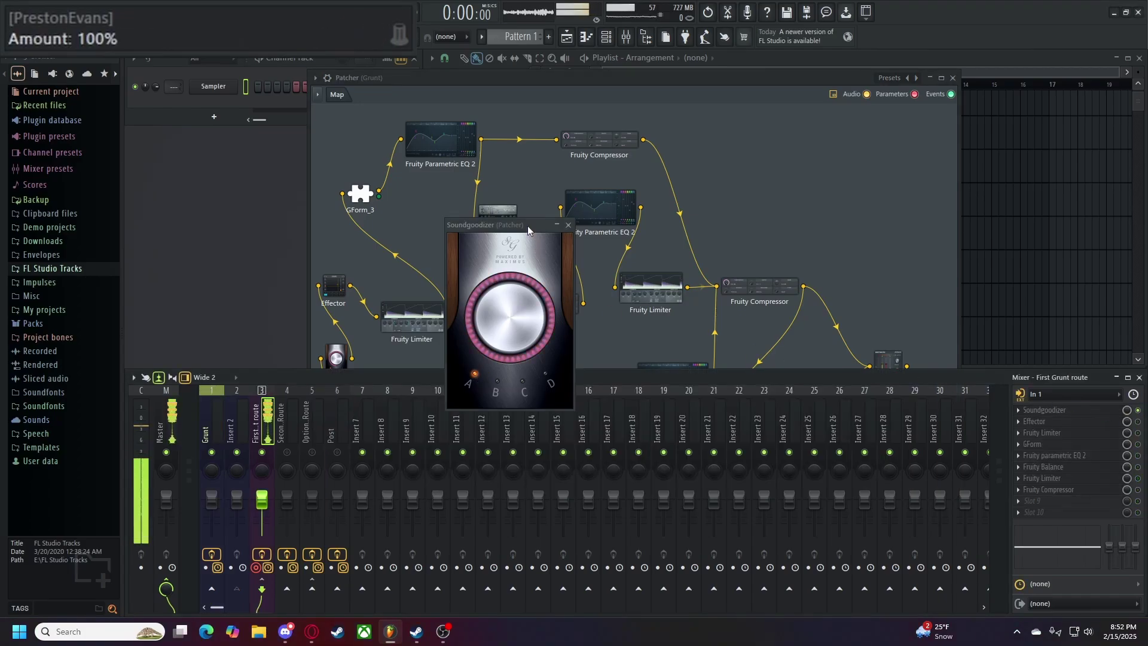
left_click_drag(528, 230, 563, 211)
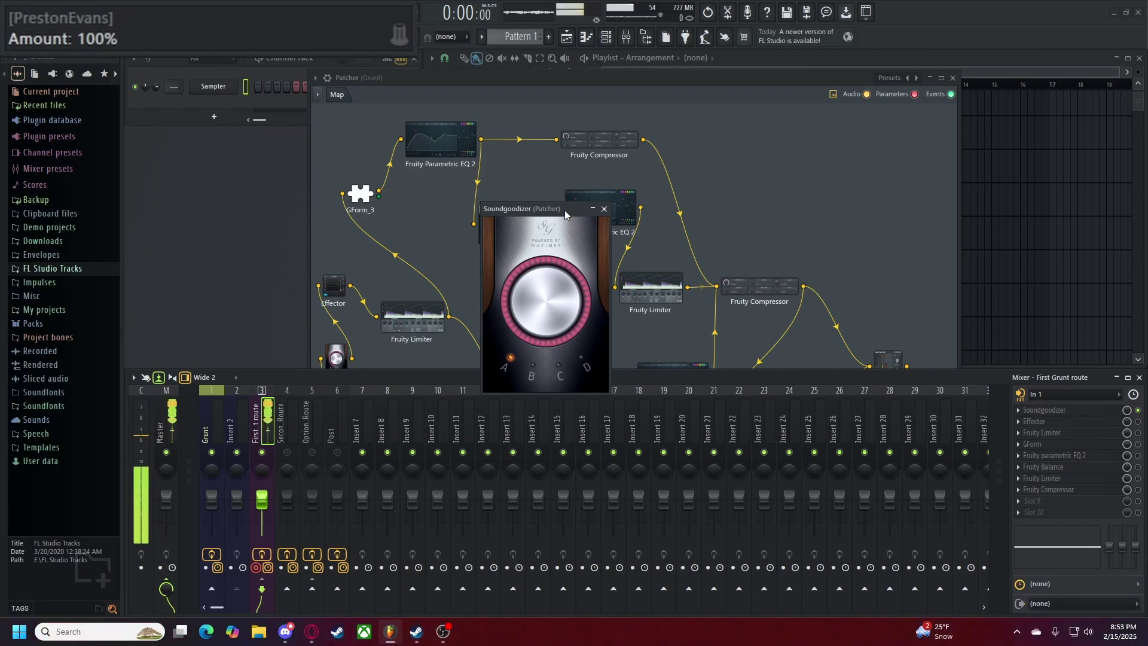
- Close Soundgoodizer, review the Effector's Lo-Fi settings, and close the Effector window
left_click(333, 286)
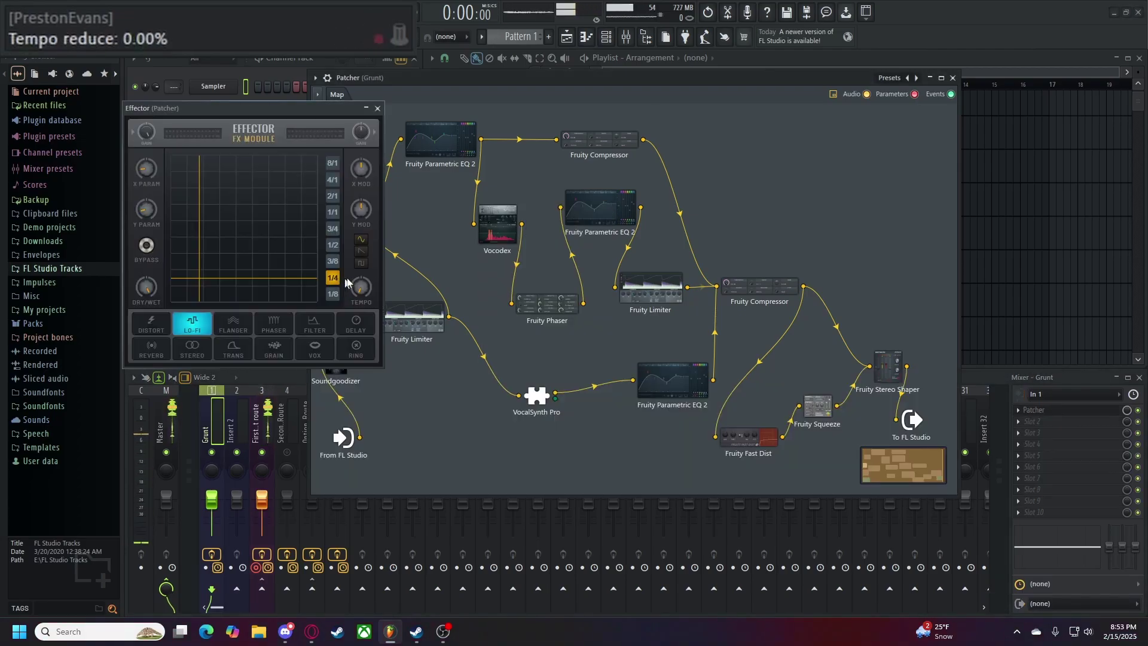
left_click(1143, 417)
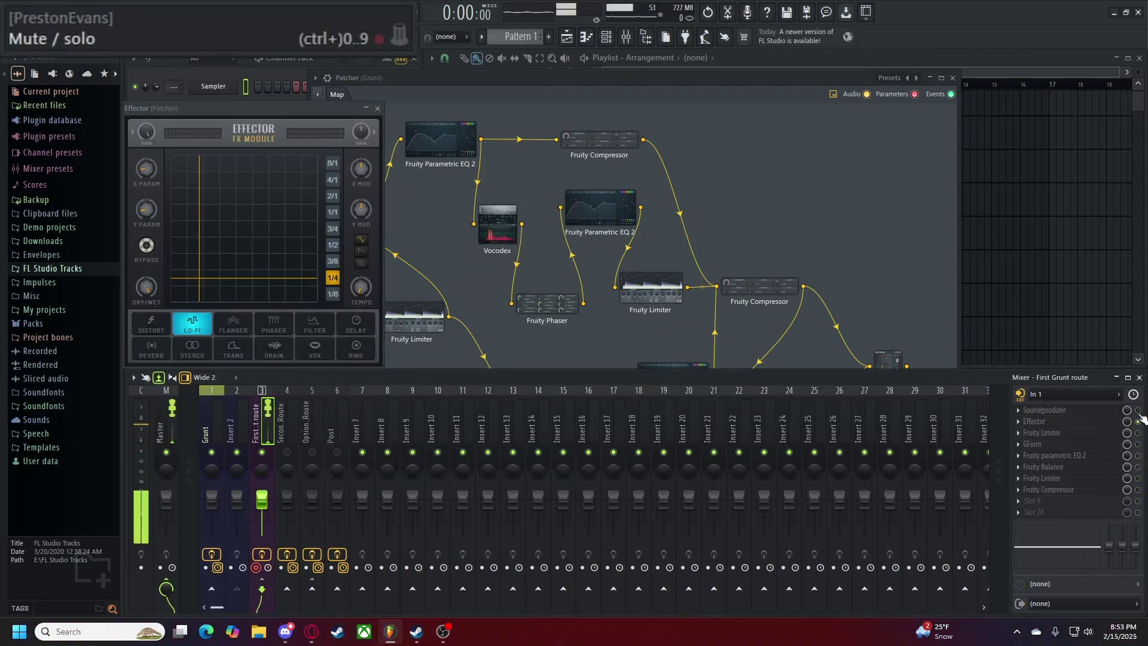
left_click_drag(279, 108, 364, 102)
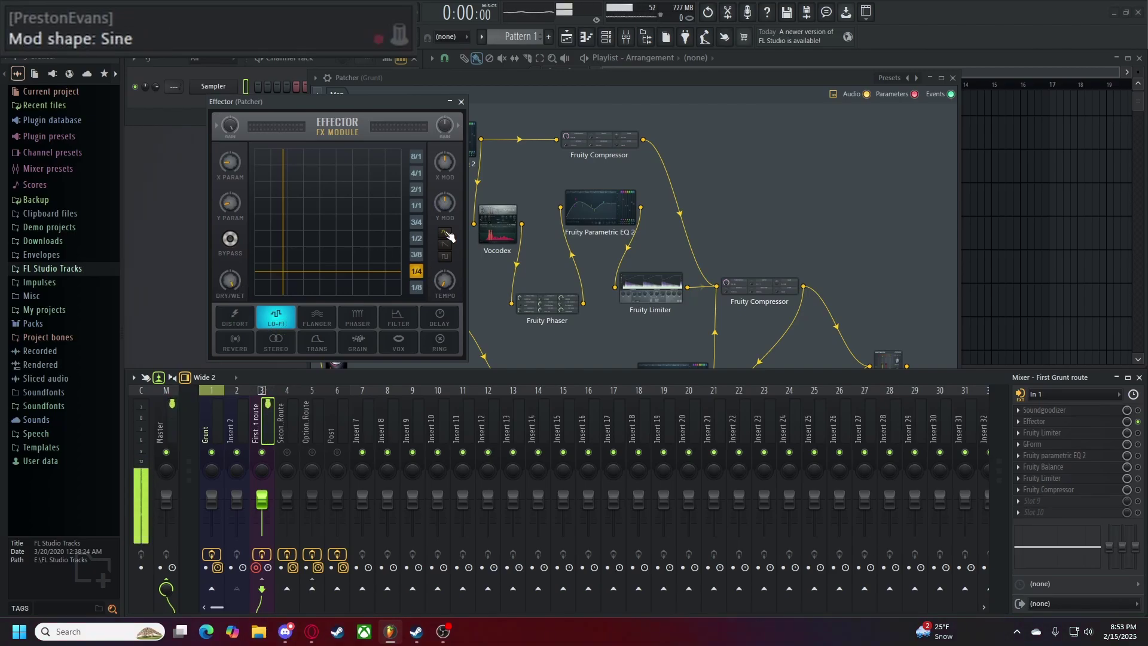
left_click(461, 102)
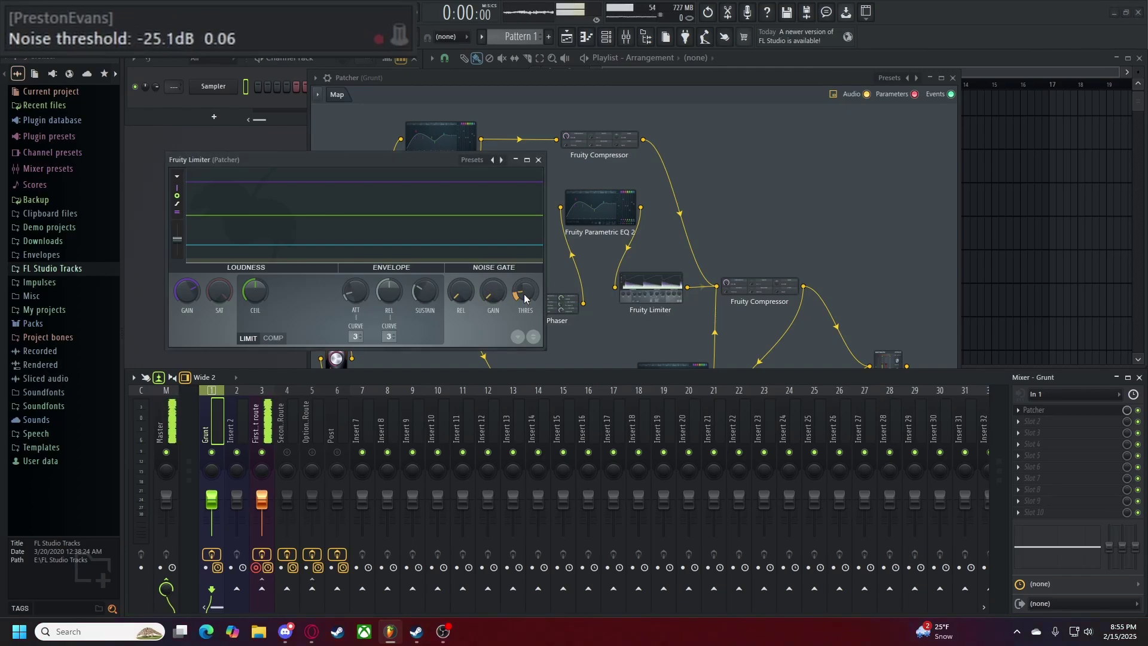
- Close the Fruity Limiter window, showing First Grunt's chain from Soundgoodizer to Fruity Compressor
left_click(262, 425)
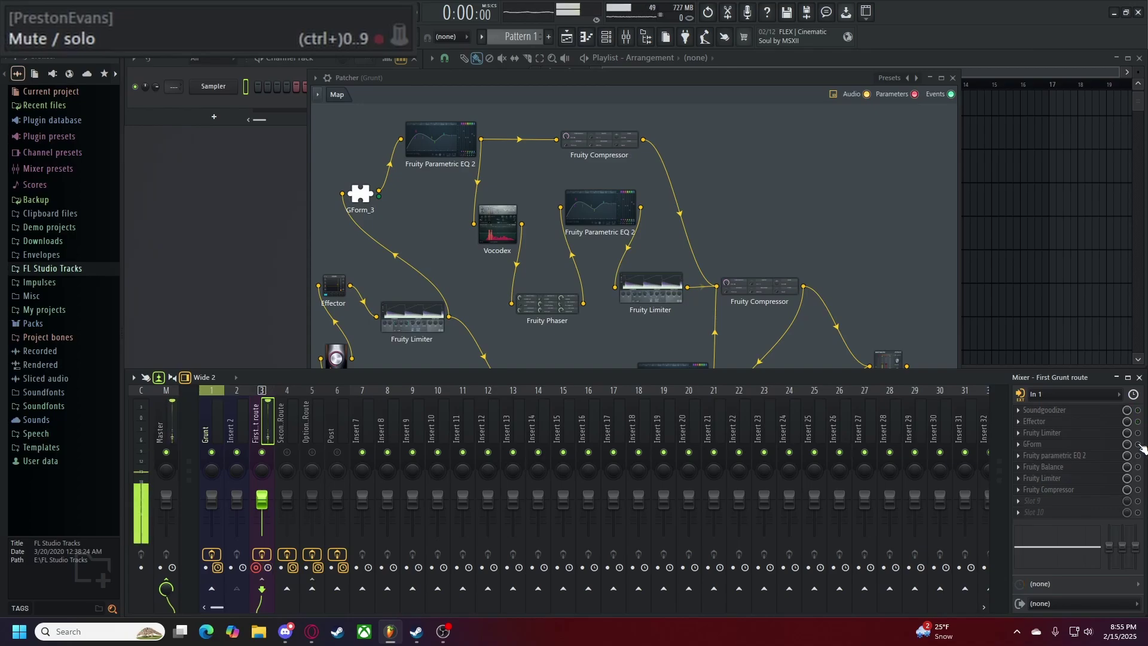
- Open GForm from the Grunt Patcher and set Formant to -2.0 with Pitch at 0.0
left_click(439, 239)
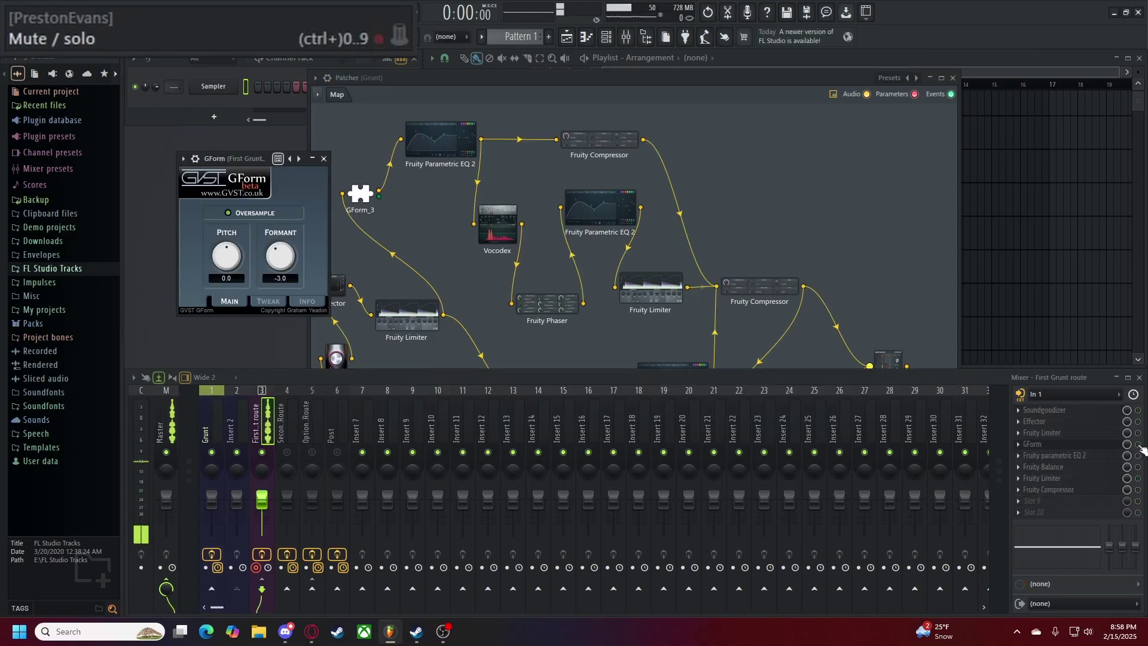
left_click_drag(290, 261, 282, 204)
left_click_drag(288, 262, 296, 275)
mouse_move(226, 260)
left_mouse_down()
mouse_move(237, 224)
mouse_move(230, 259)
mouse_move(250, 315)
mouse_move(241, 277)
left_mouse_up()
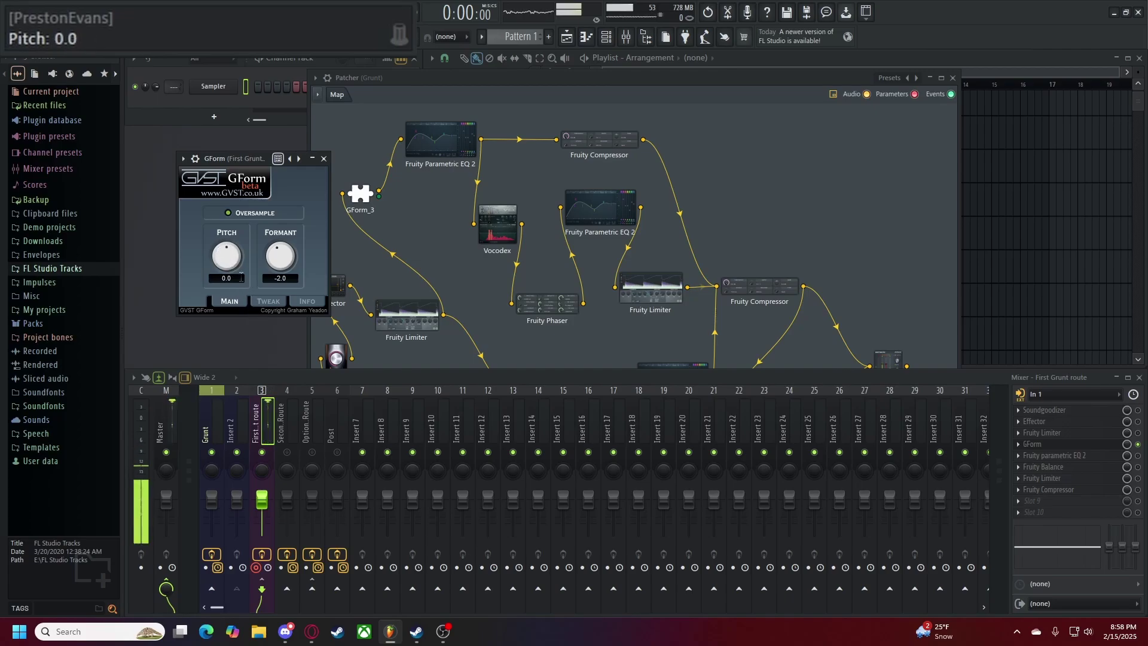
- Close GForm and add a Pitch Shifter node to the Grunt patch
left_click(326, 159)
right_click(421, 214)
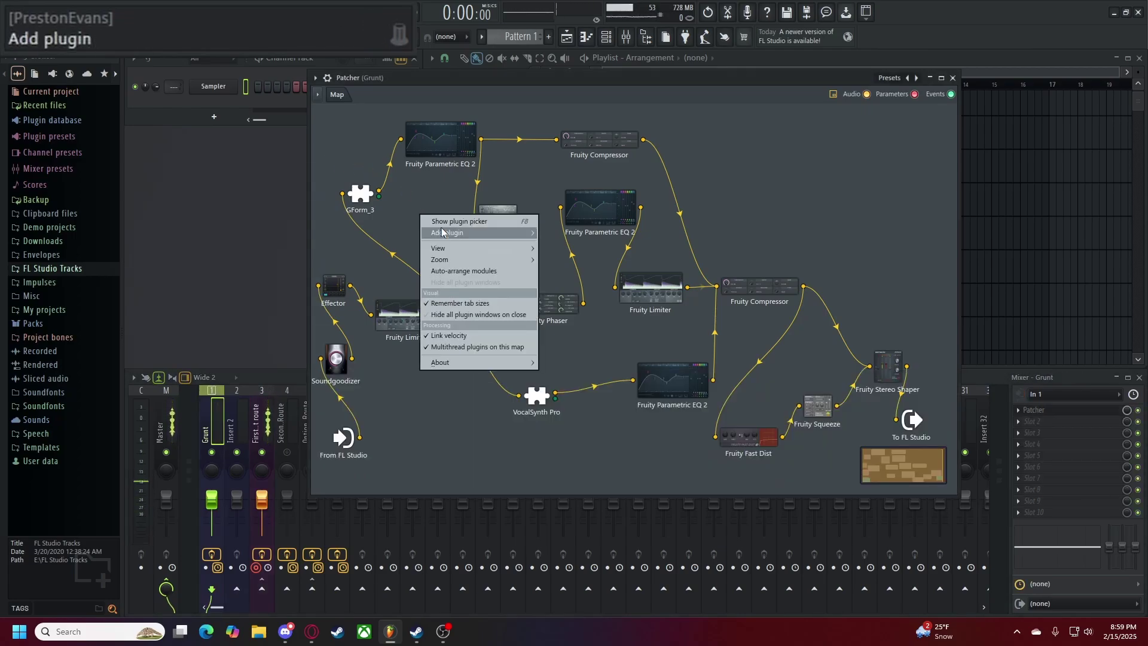
mouse_move(448, 233)
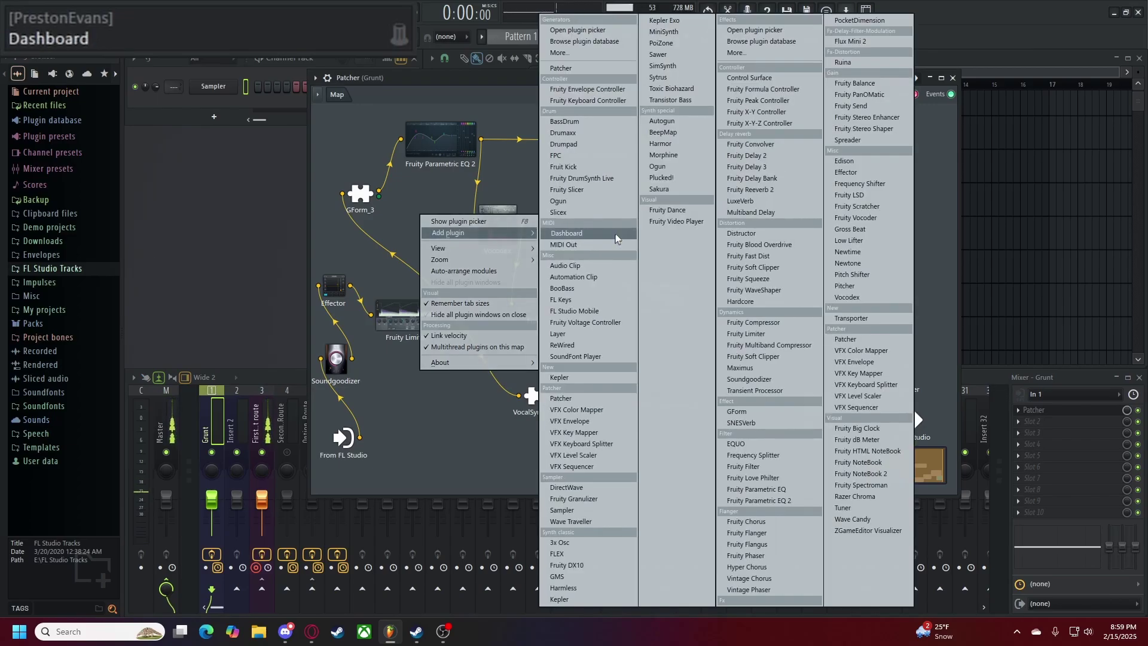
left_click(853, 274)
left_click_drag(406, 223, 406, 224)
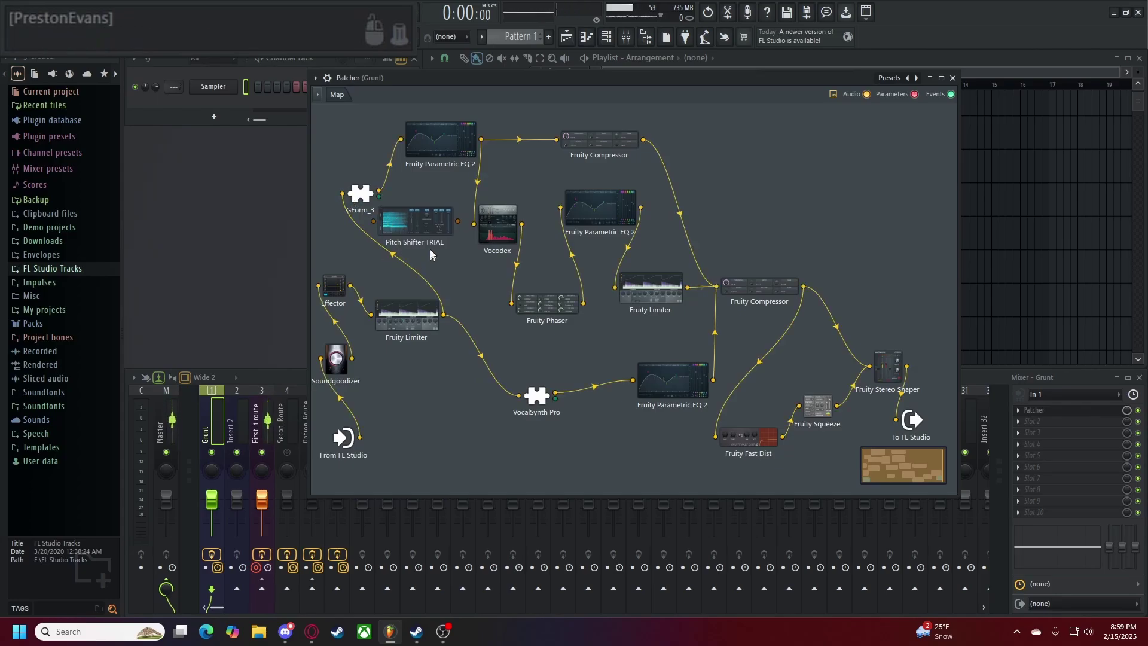
- Open the Pitch Shifter's settings, then delete the node from the patch
double_click(426, 231)
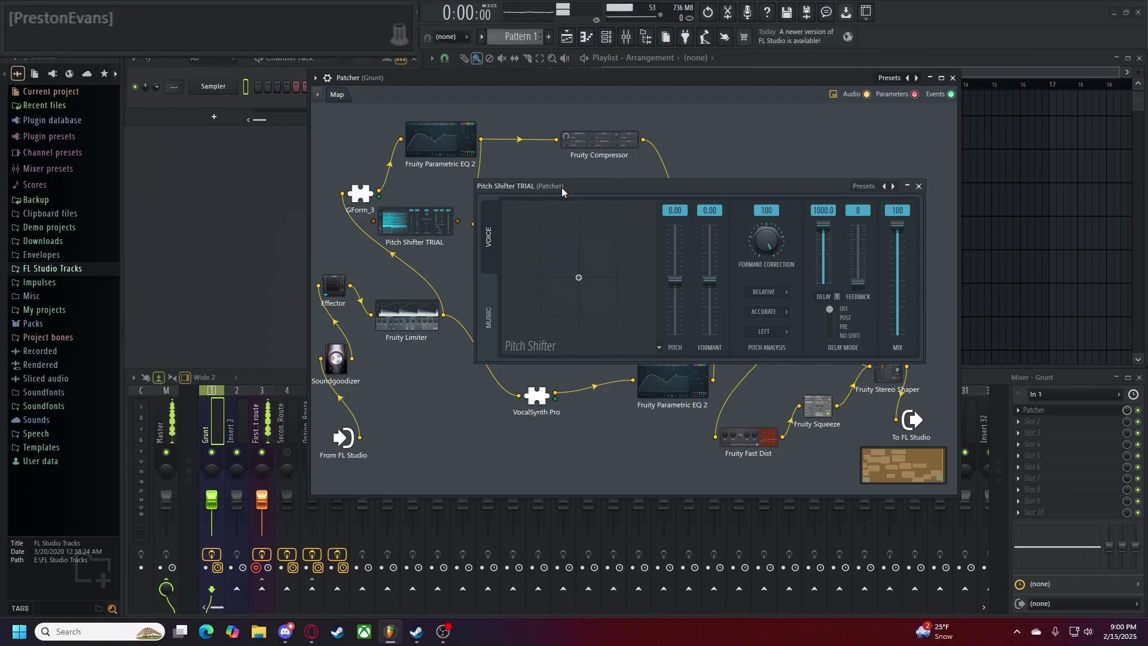
left_click_drag(561, 188, 601, 174)
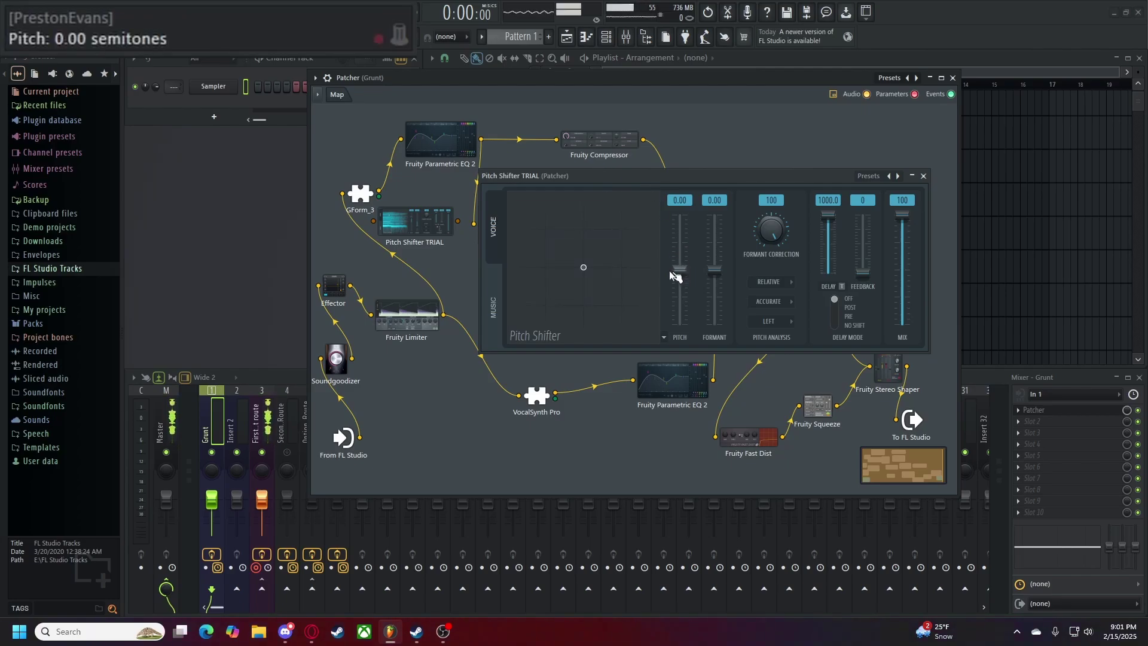
key("Delete")
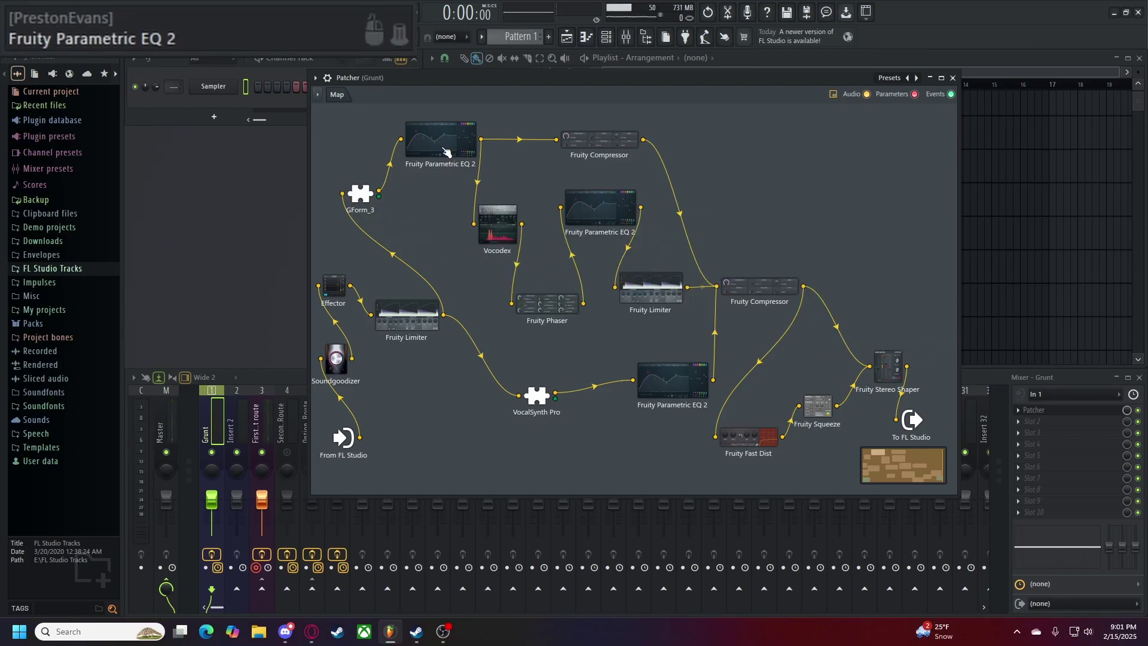
- Check the first Fruity Parametric EQ 2's settings, then enable it on the First Grunt route
left_click(446, 152)
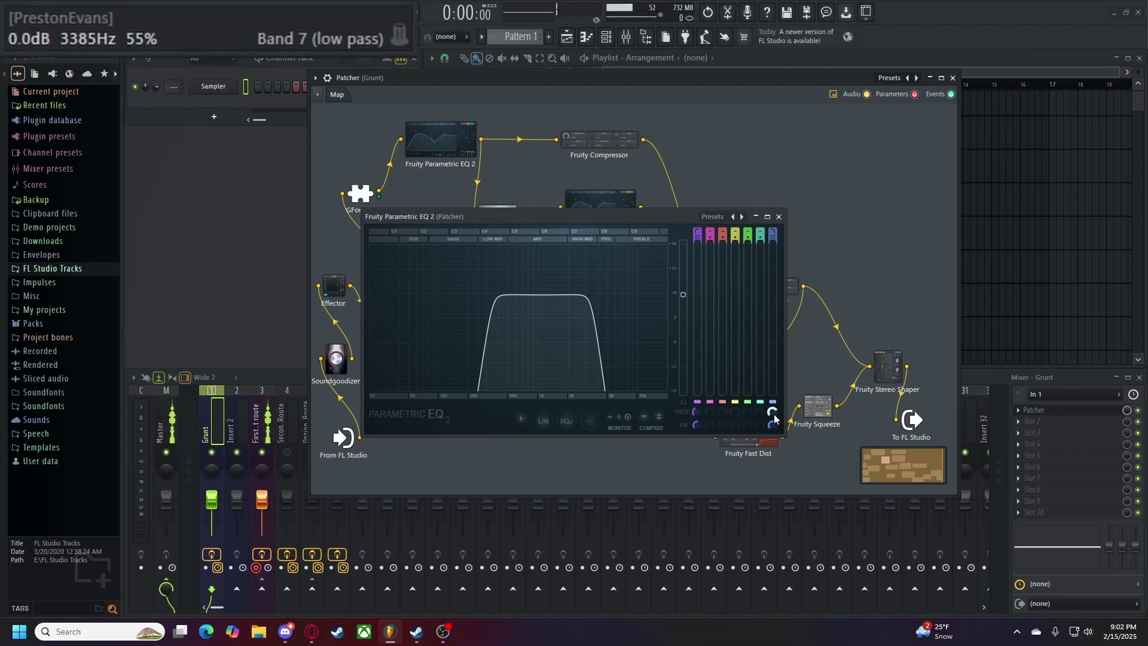
left_click(1028, 442)
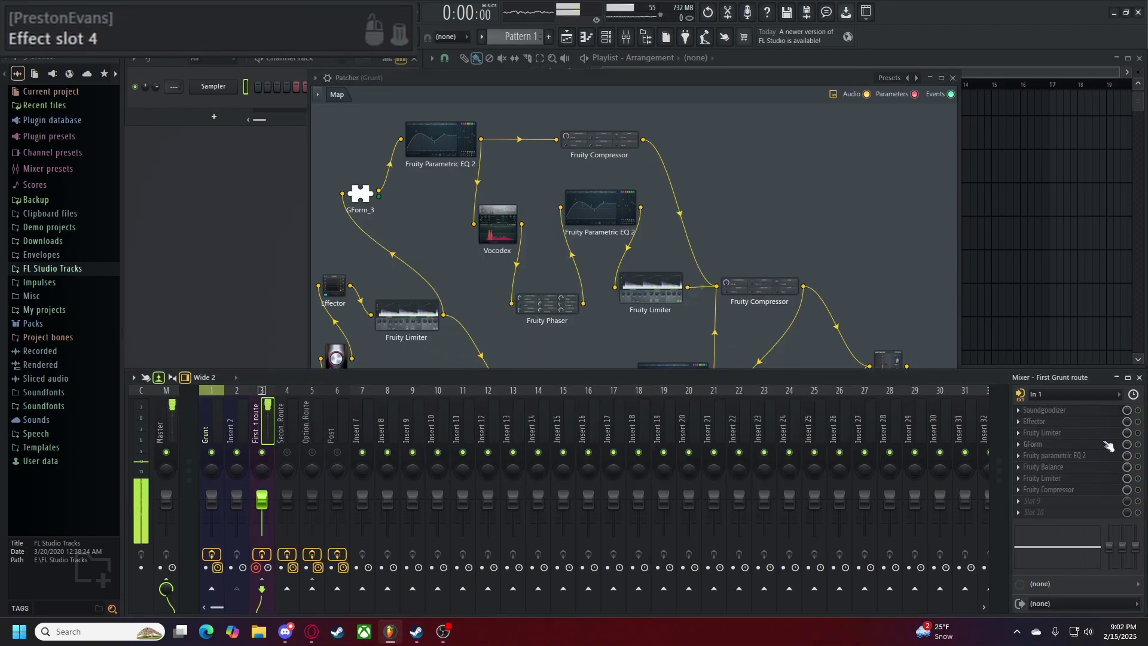
left_click(1138, 456)
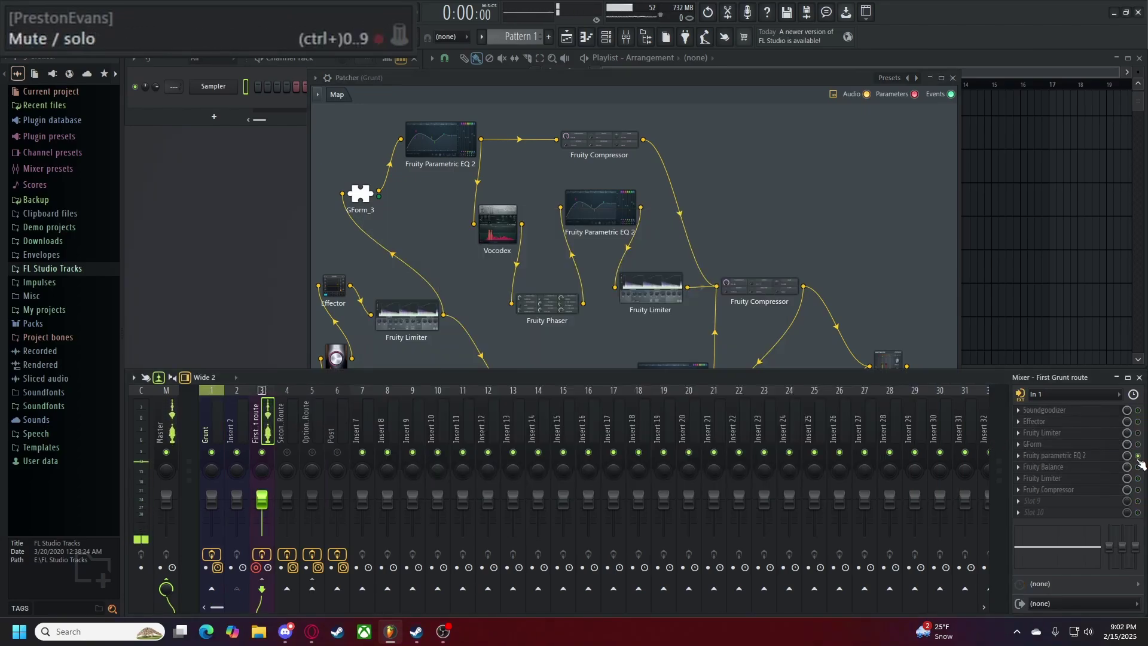
- Turn on Soundgoodizer, Effector, Fruity Limiter and GForm in insert slots 1–4
left_click(1138, 410)
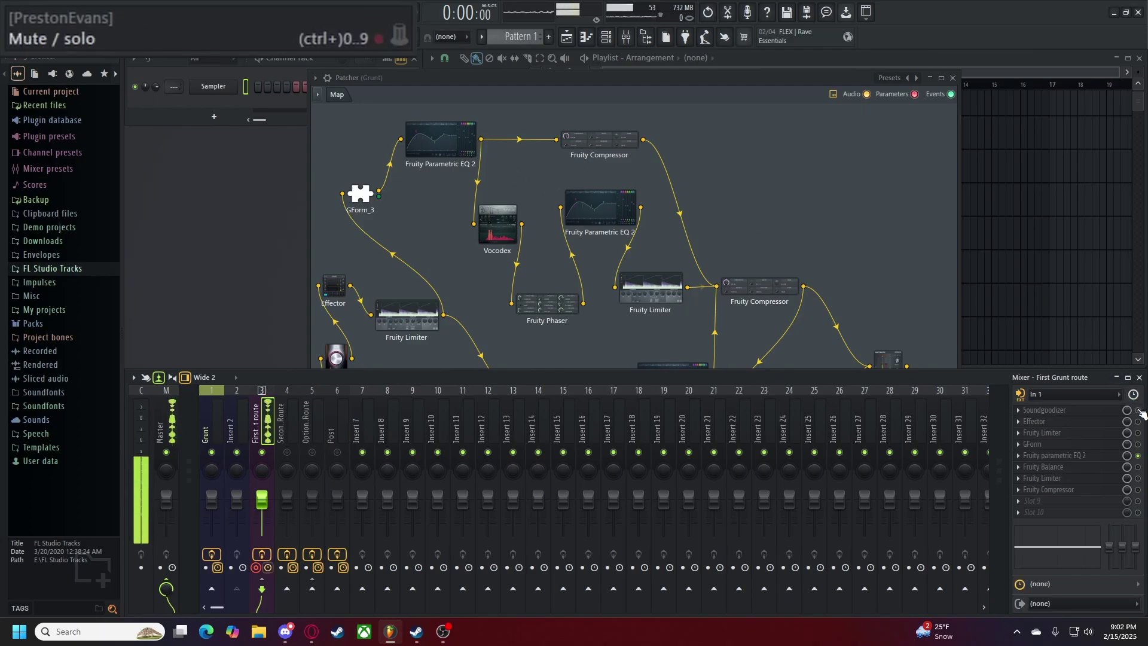
left_click(1138, 422)
left_click(1138, 433)
left_click(1138, 444)
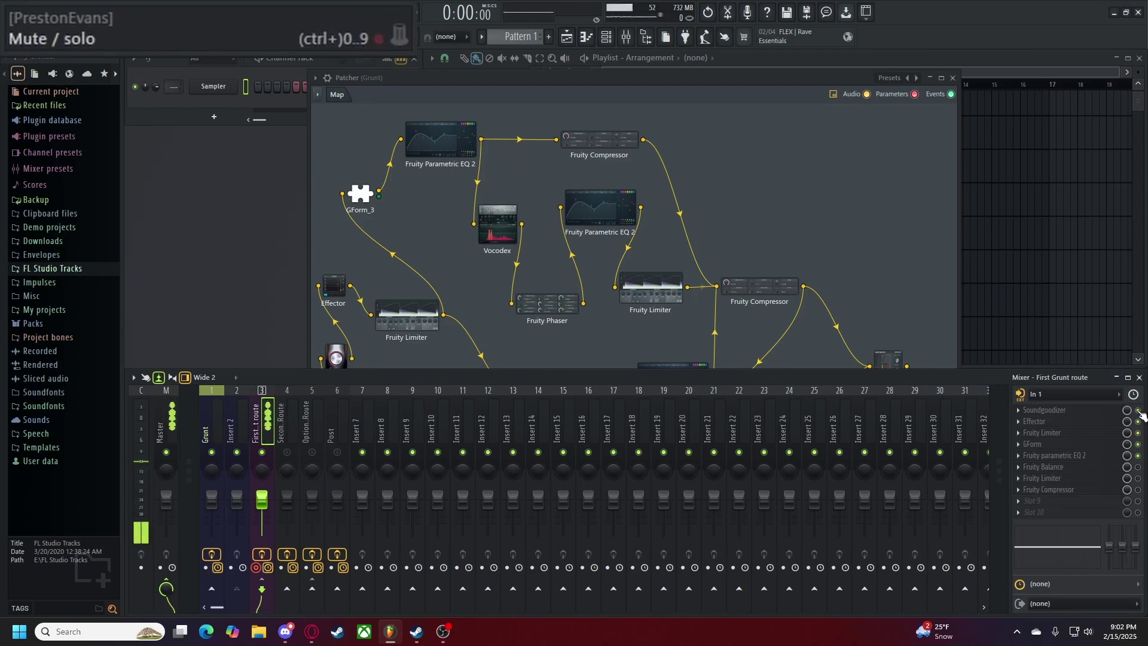
- Review the Fruity Compressor settings, then raise the Grunt Patcher map to the front
left_click(760, 288)
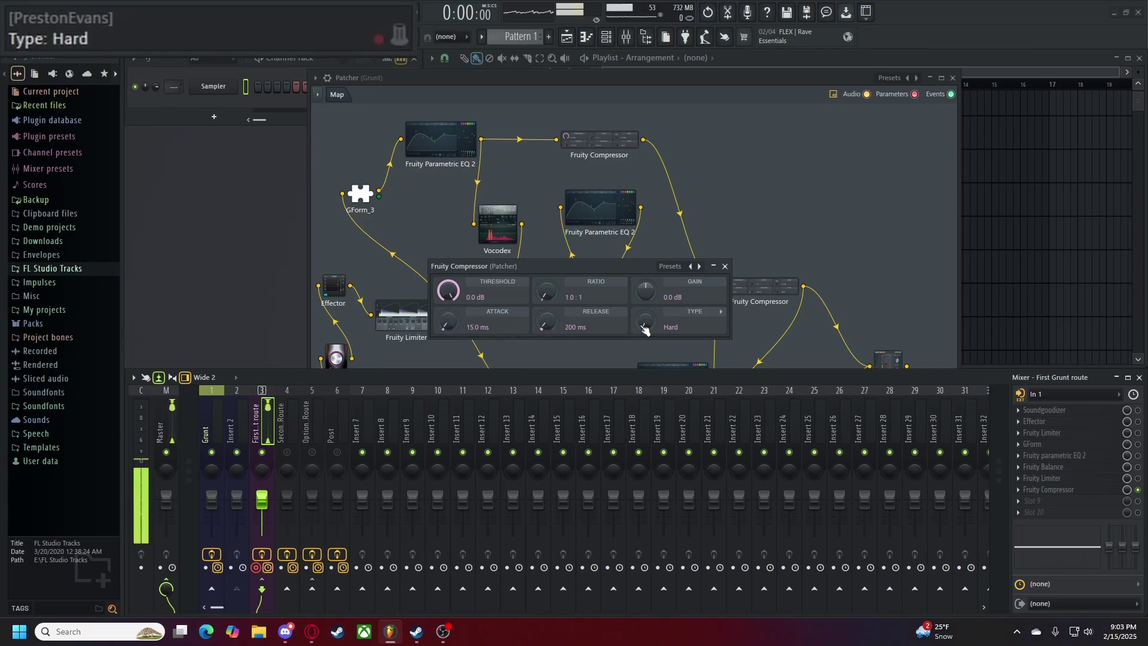
key("Escape")
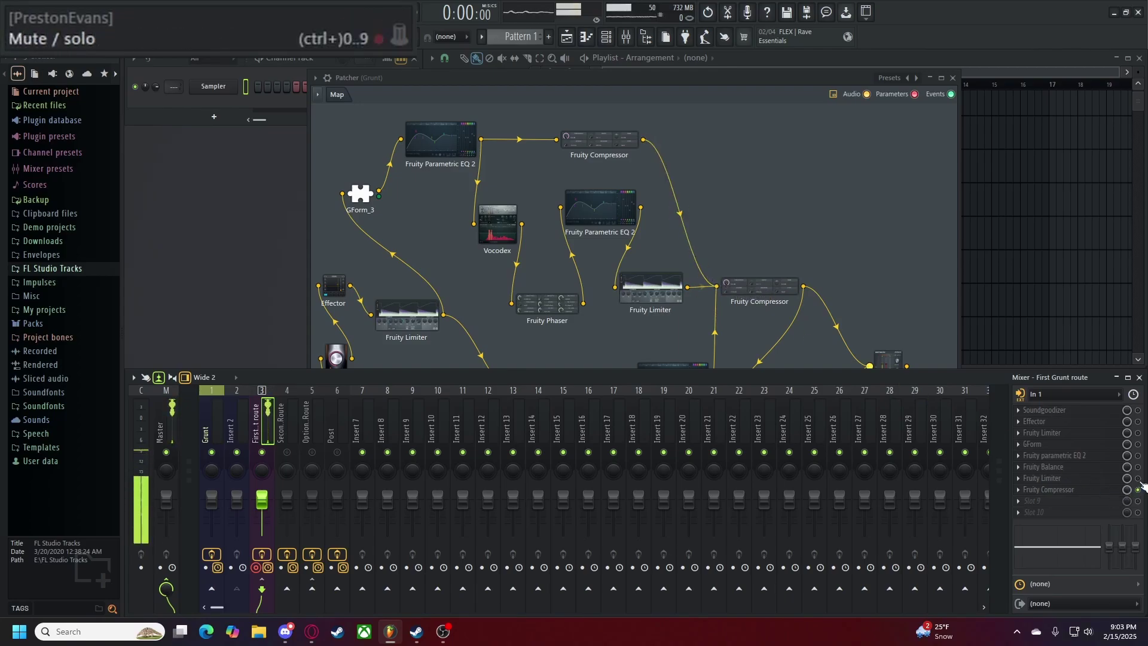
left_click(336, 358)
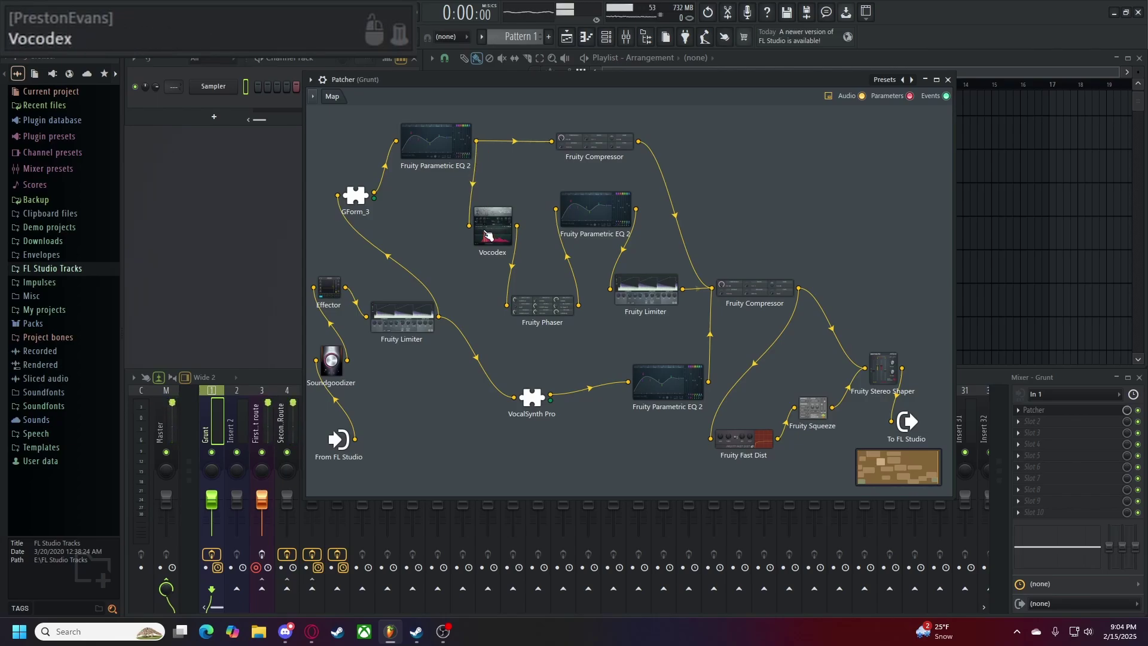
- Open Vocodex from the Patcher map and toggle its slot in the Secondary Route insert
left_click(510, 233)
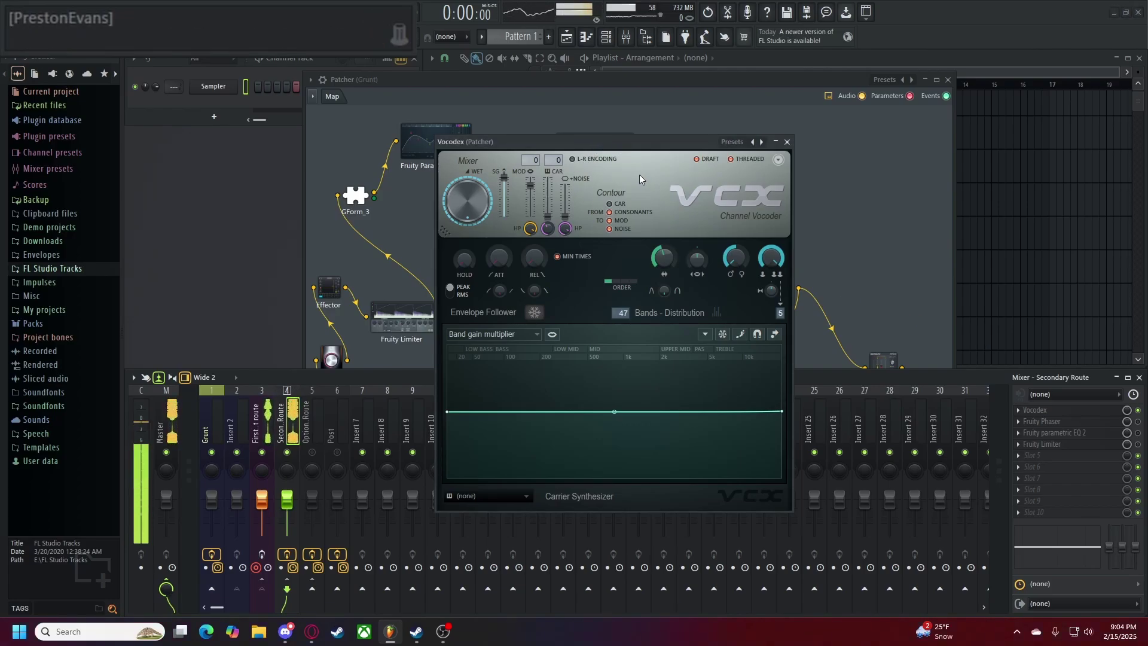
left_click(1137, 410)
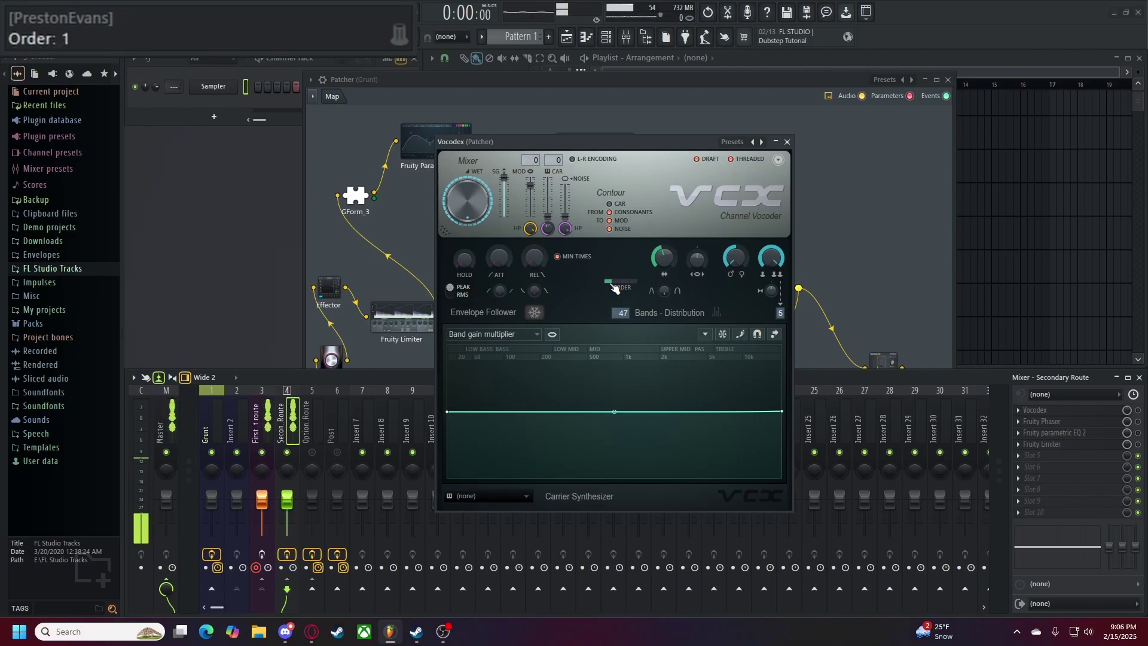
- Drag the Vocodex ORDER slider from 1 up to 2
left_click_drag(615, 285, 619, 284)
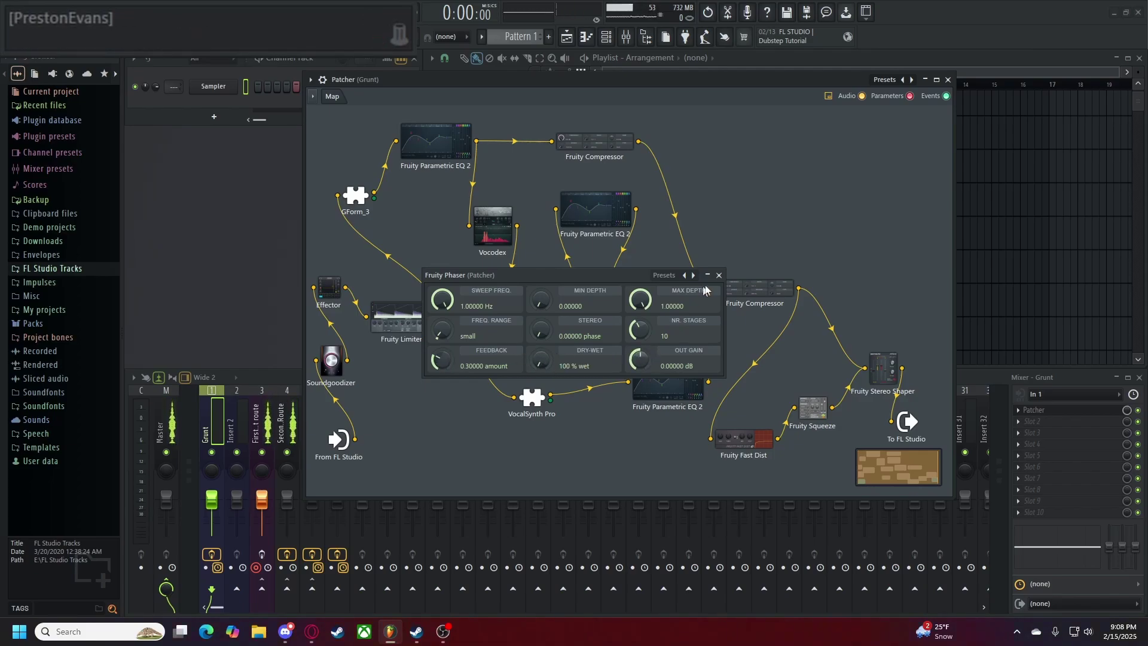
- Close the Fruity Phaser window and enable its slot in the Secondary Route insert
left_click(1124, 432)
left_click(1138, 422)
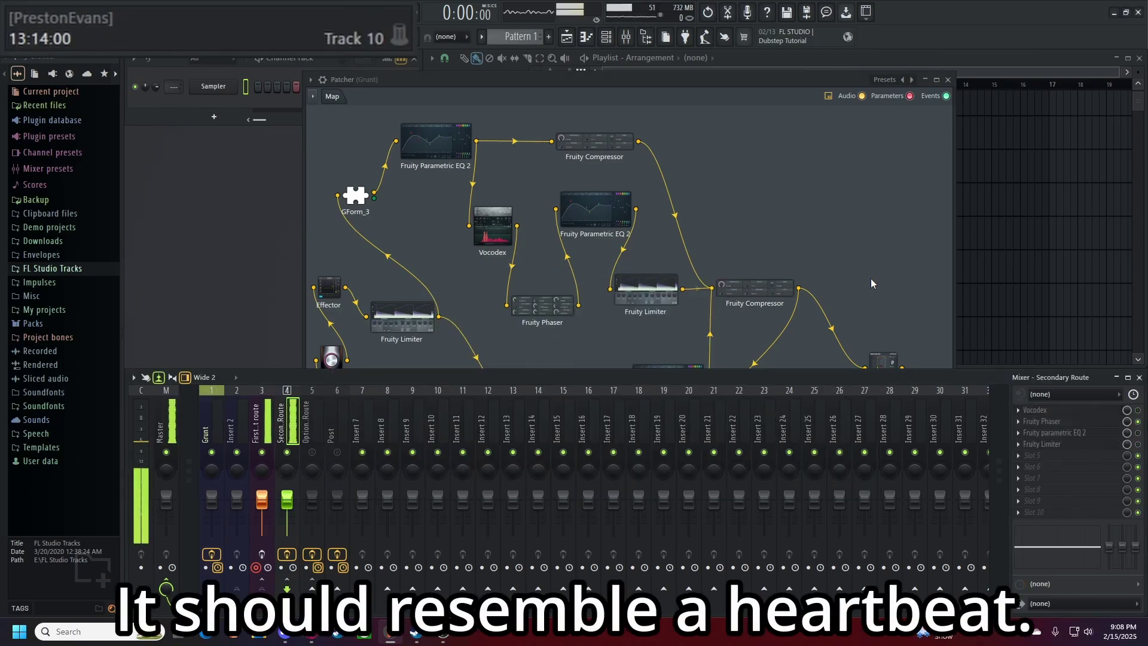
left_click(605, 211)
left_click(606, 211)
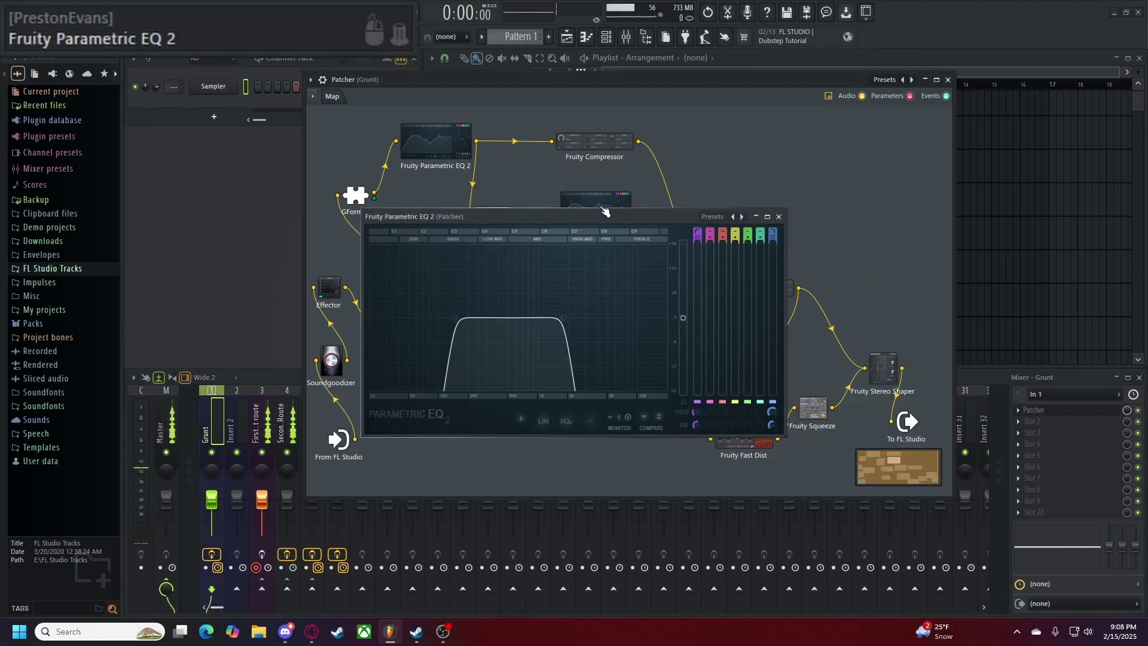
mouse_move(660, 224)
left_mouse_down()
mouse_move(678, 393)
mouse_move(663, 227)
left_mouse_up()
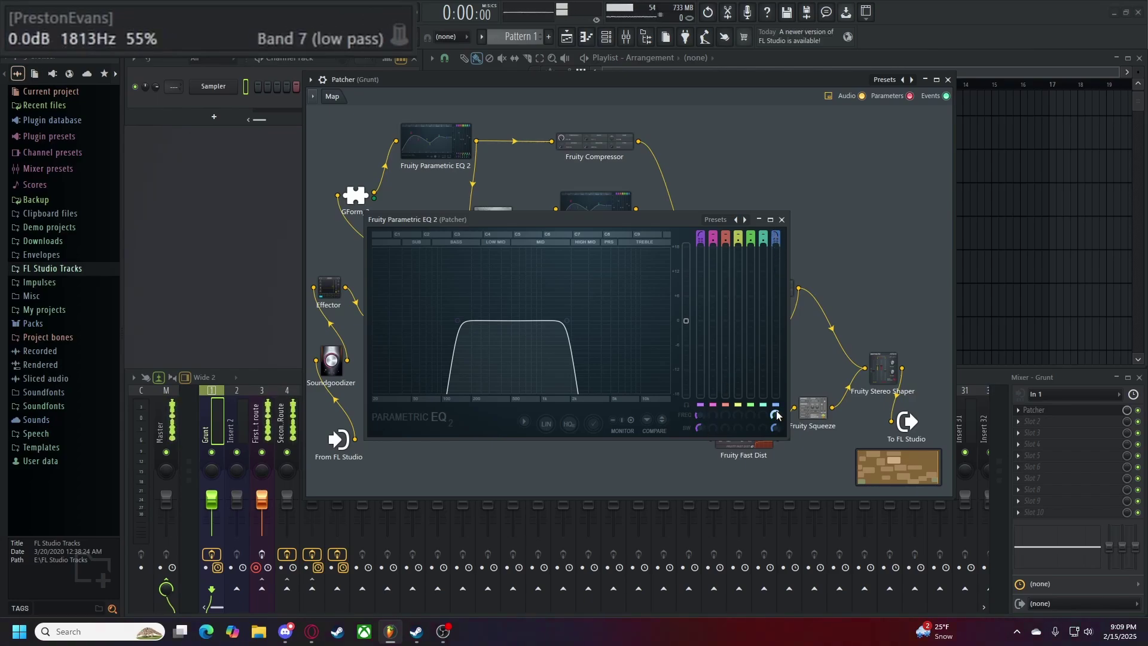
left_click(287, 425)
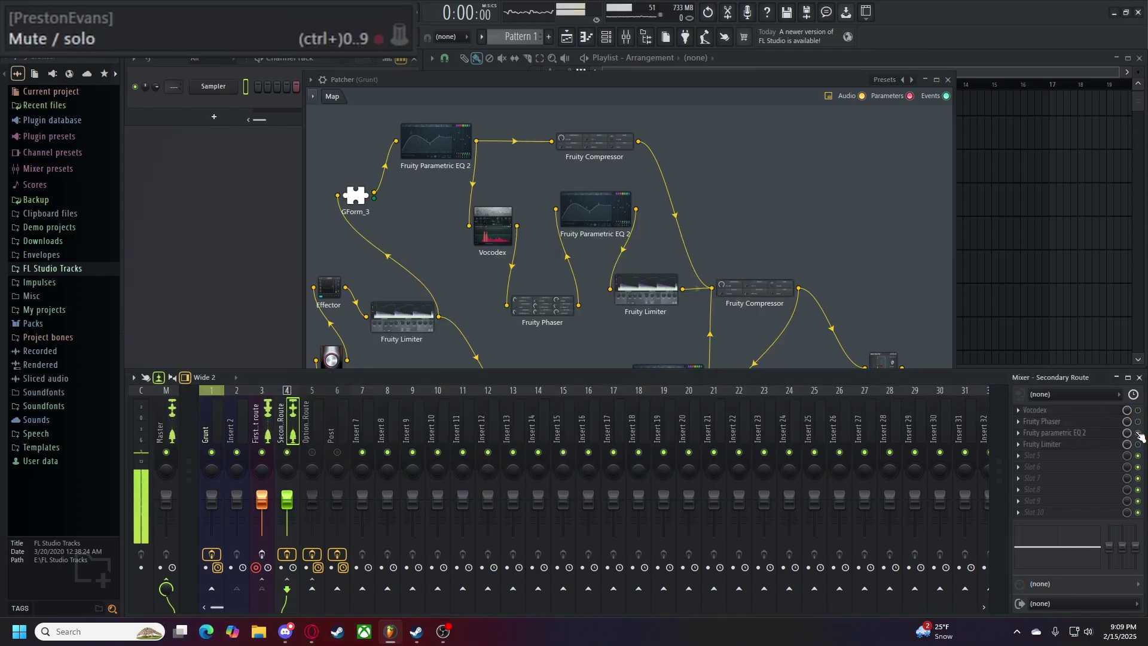
- Put the Patcher's Fruity Limiter into LIMIT mode and close its window
left_click(647, 290)
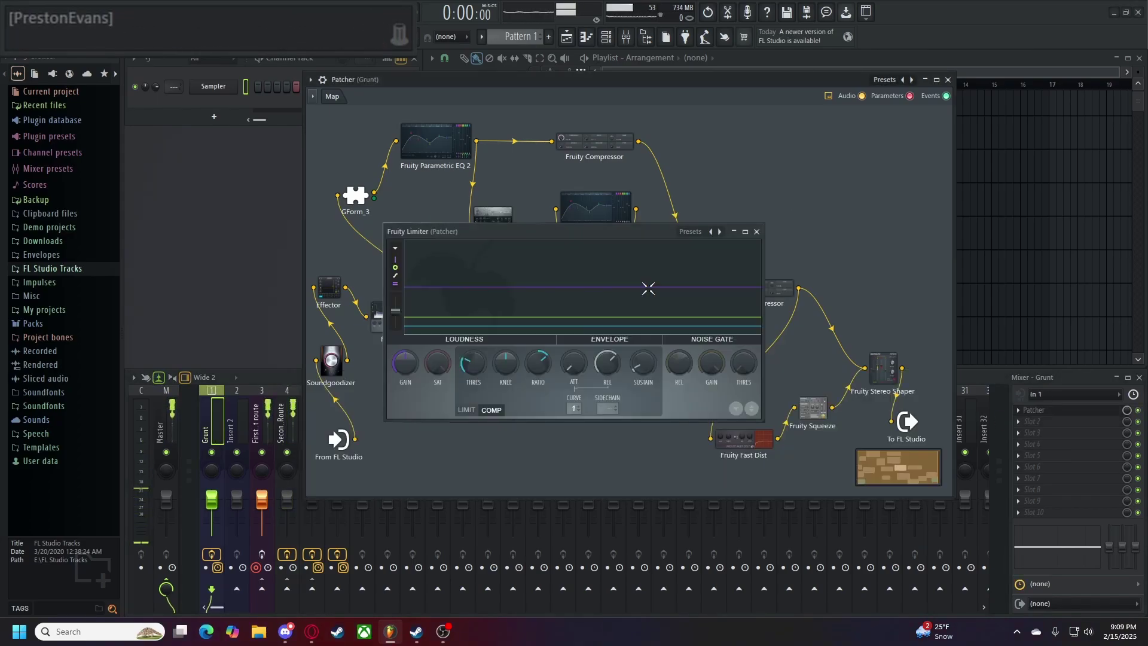
left_click_drag(615, 235, 506, 217)
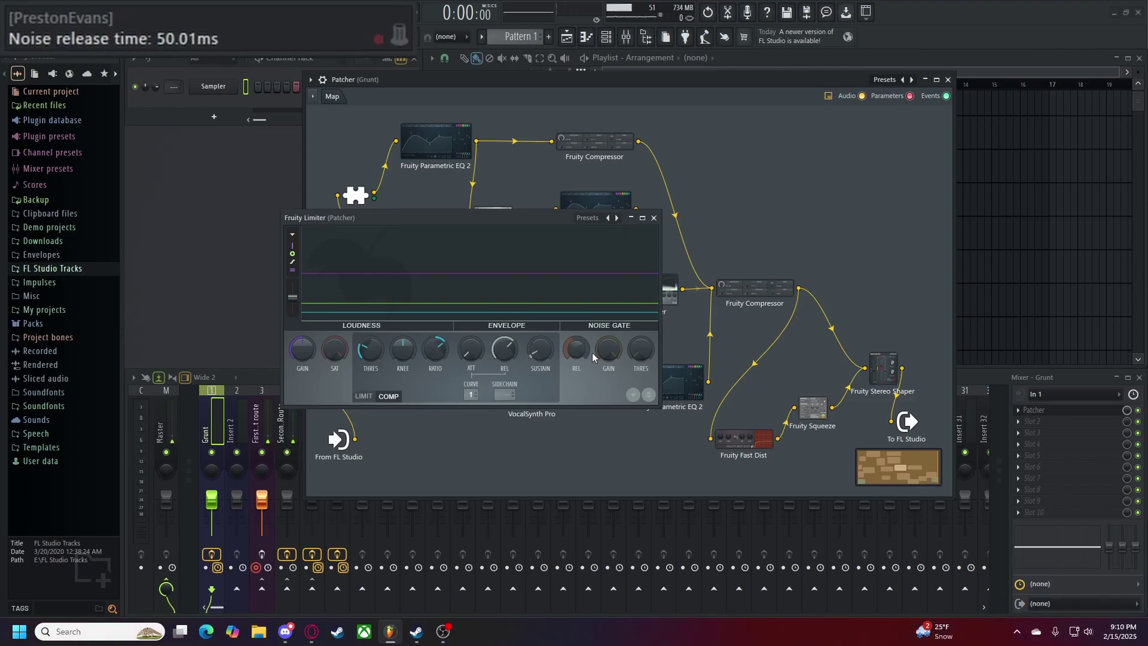
left_click(372, 398)
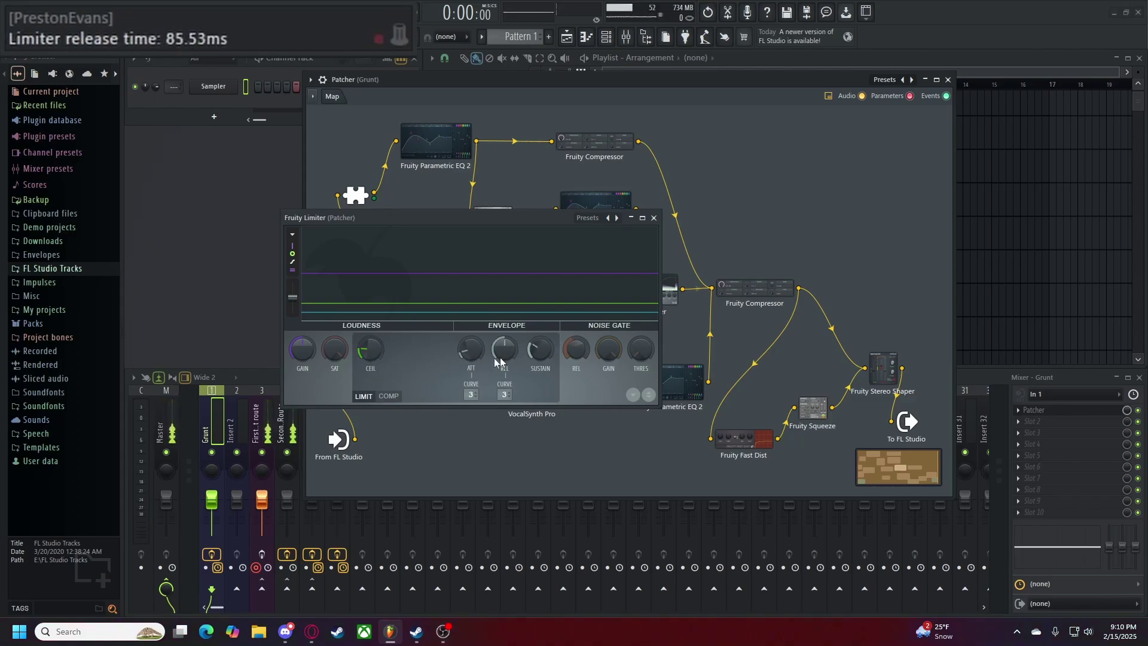
left_click(654, 218)
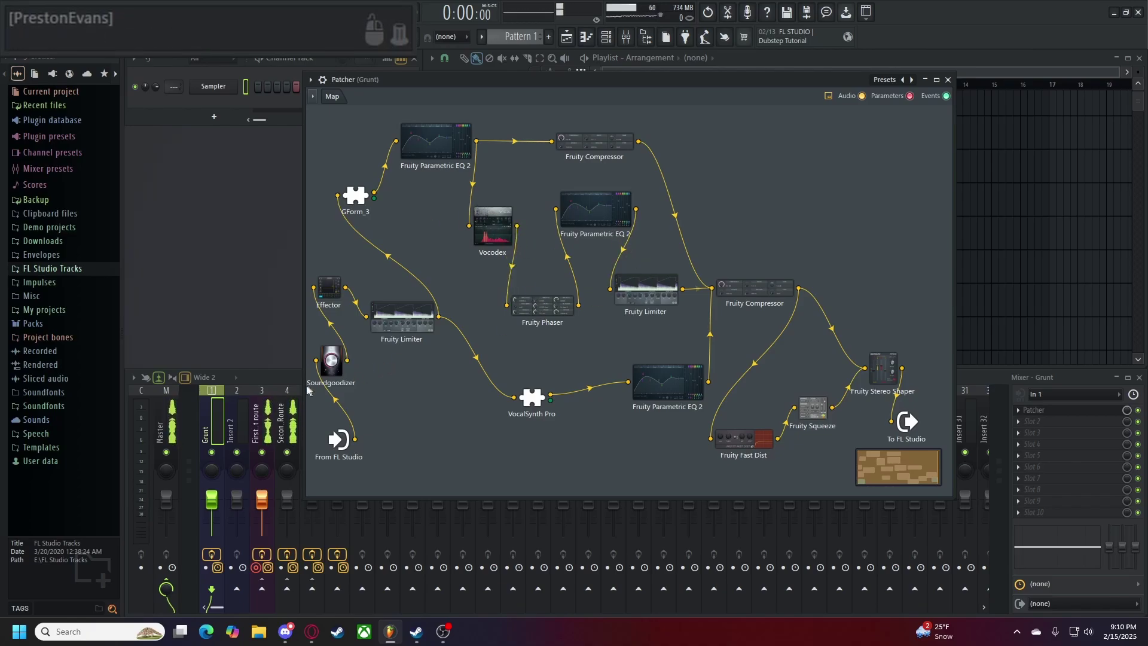
- Show the Secondary Route mixer track, then bring the Grunt Patcher map forward
left_click(286, 394)
left_click(423, 328)
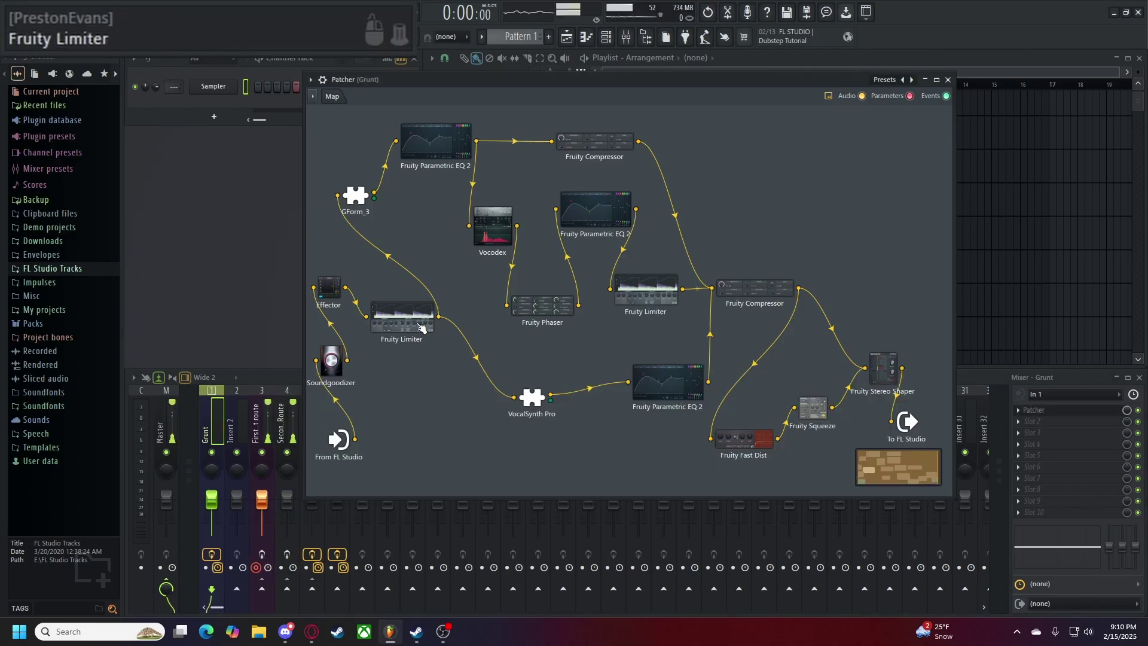
- Open VocalSynth Pro and expand the Biovox, Vocoder and Compuvox advanced views in turn
left_click(543, 399)
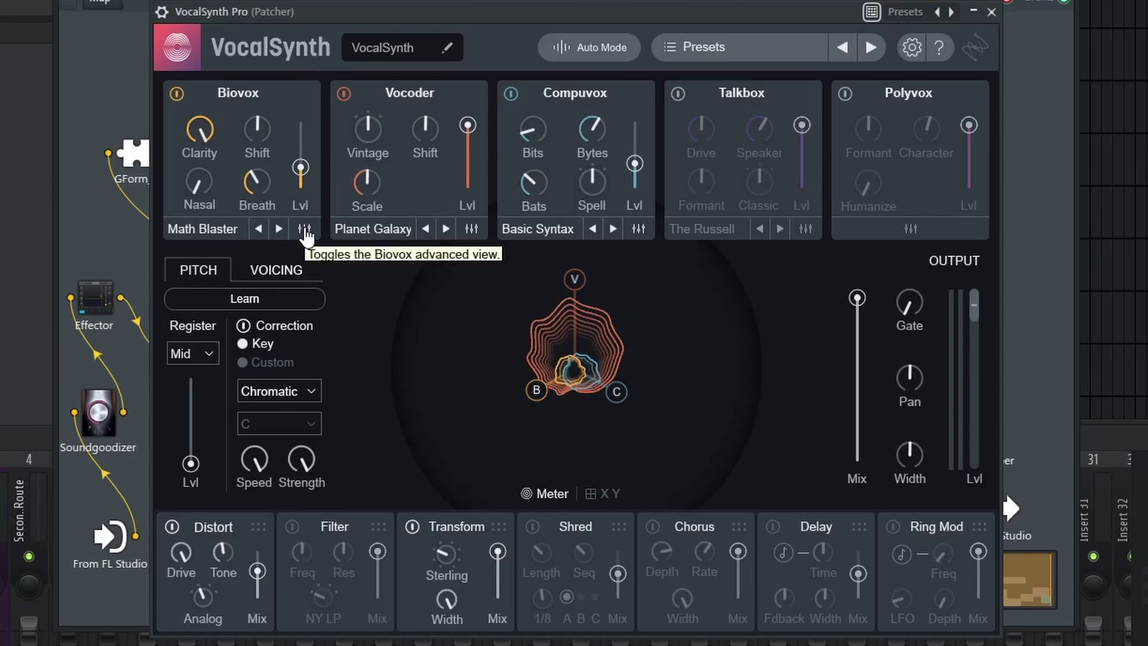
left_click(321, 232)
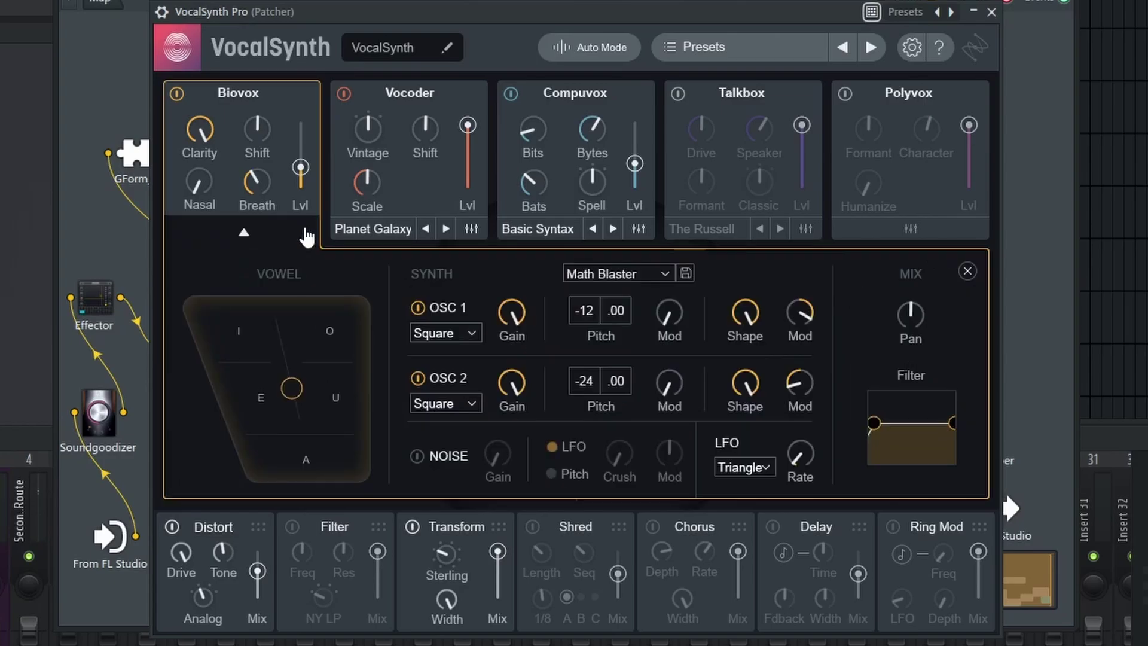
left_click(475, 228)
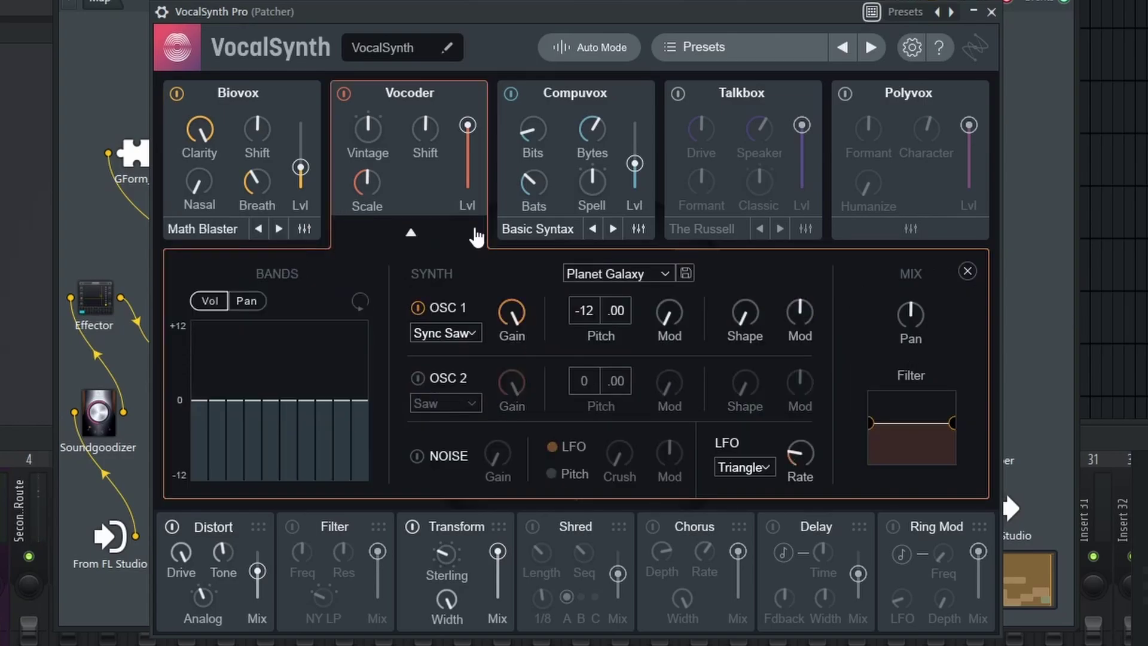
left_click(639, 229)
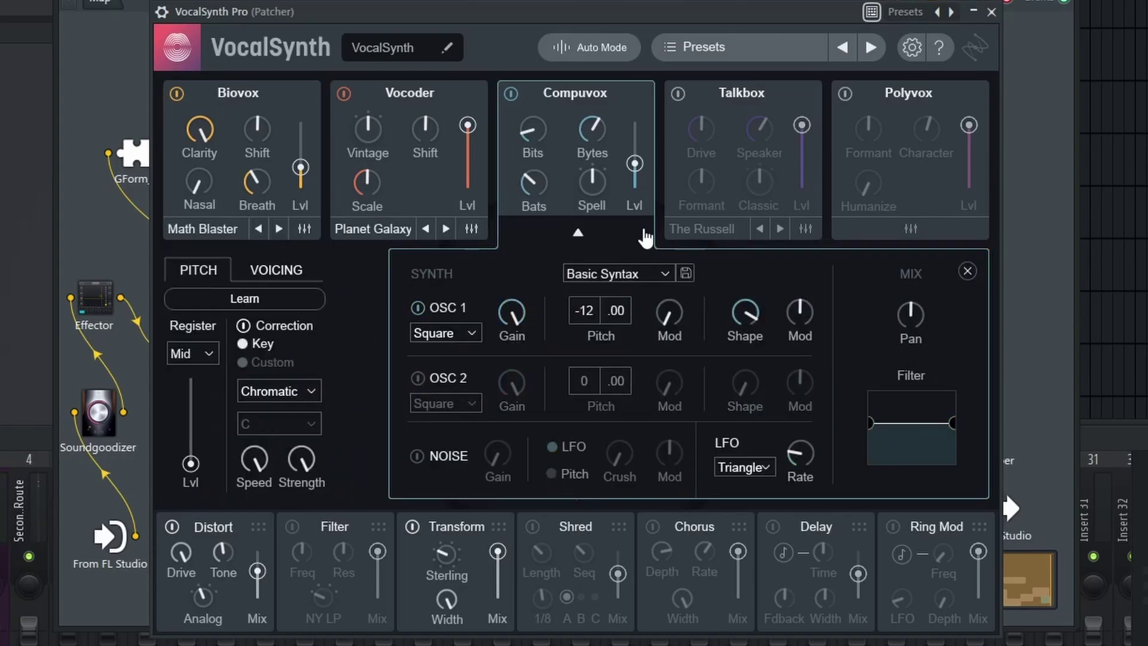
- Collapse Compuvox, close VocalSynth Pro, raise the Patcher, and inspect the following Parametric EQ 2
left_click(579, 234)
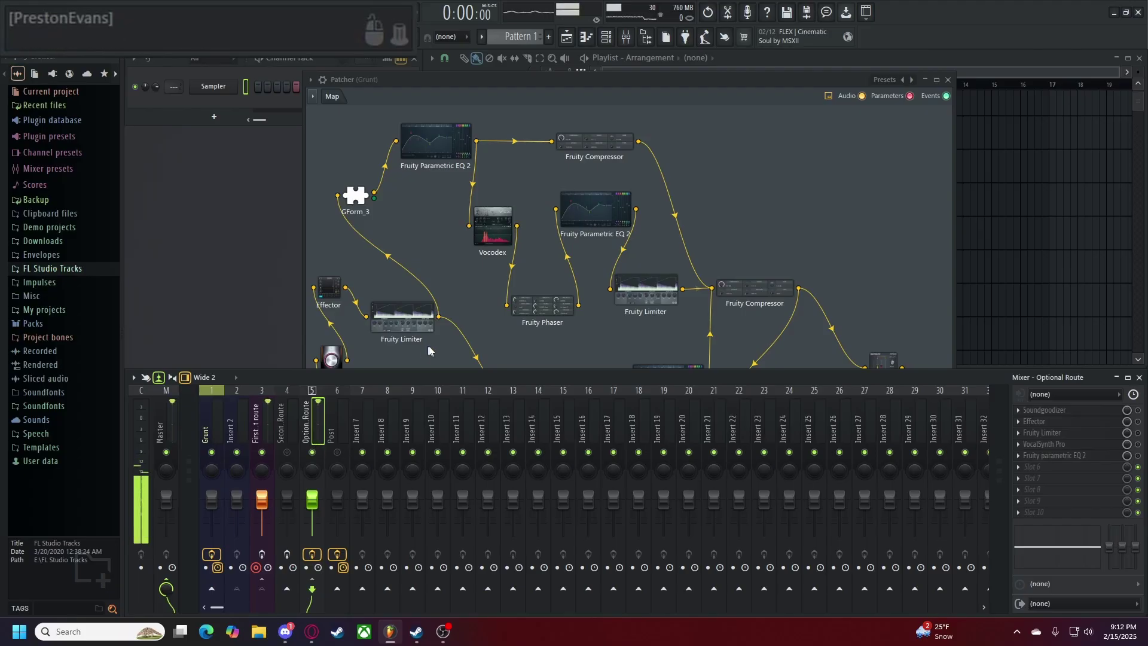
left_click(512, 348)
left_click(292, 397)
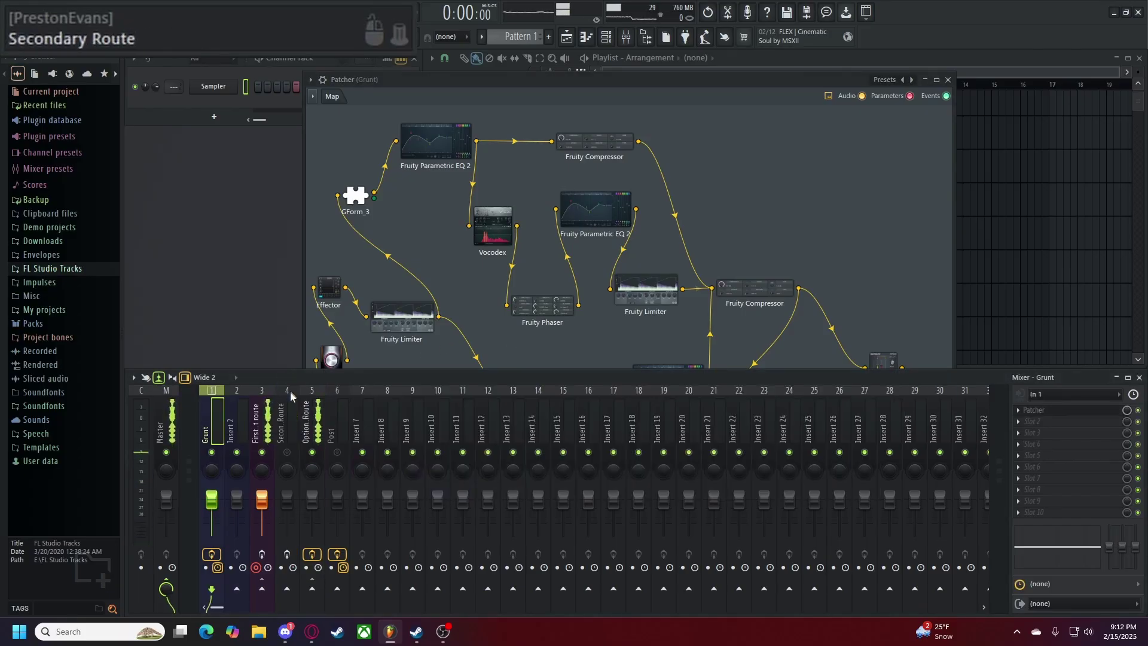
left_click(371, 358)
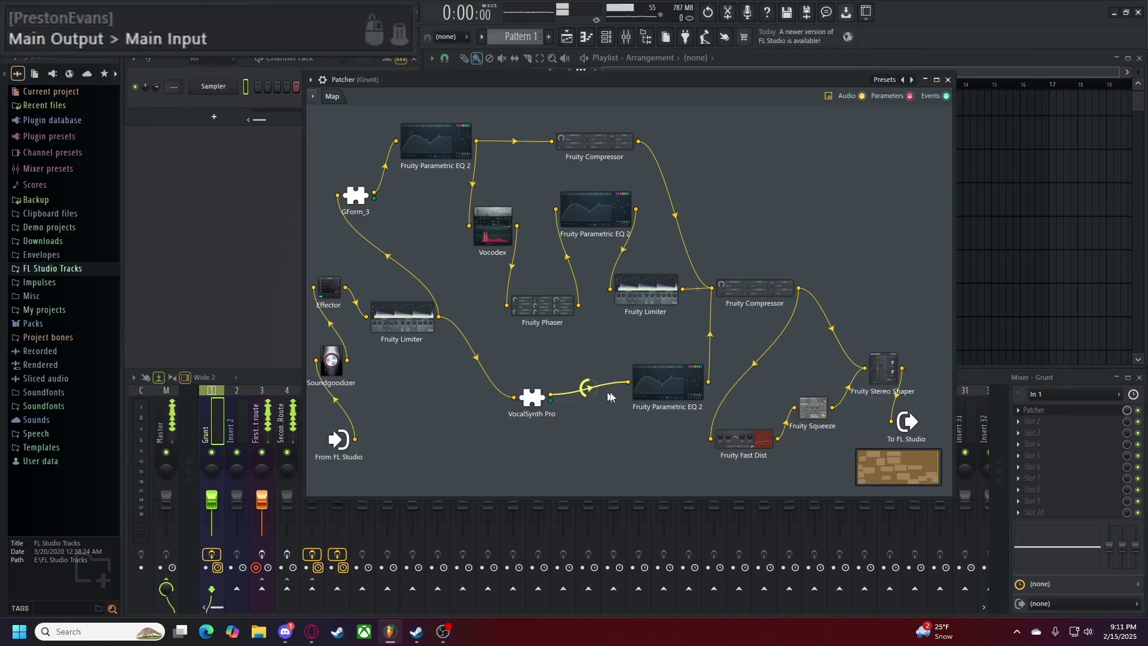
left_click(669, 387)
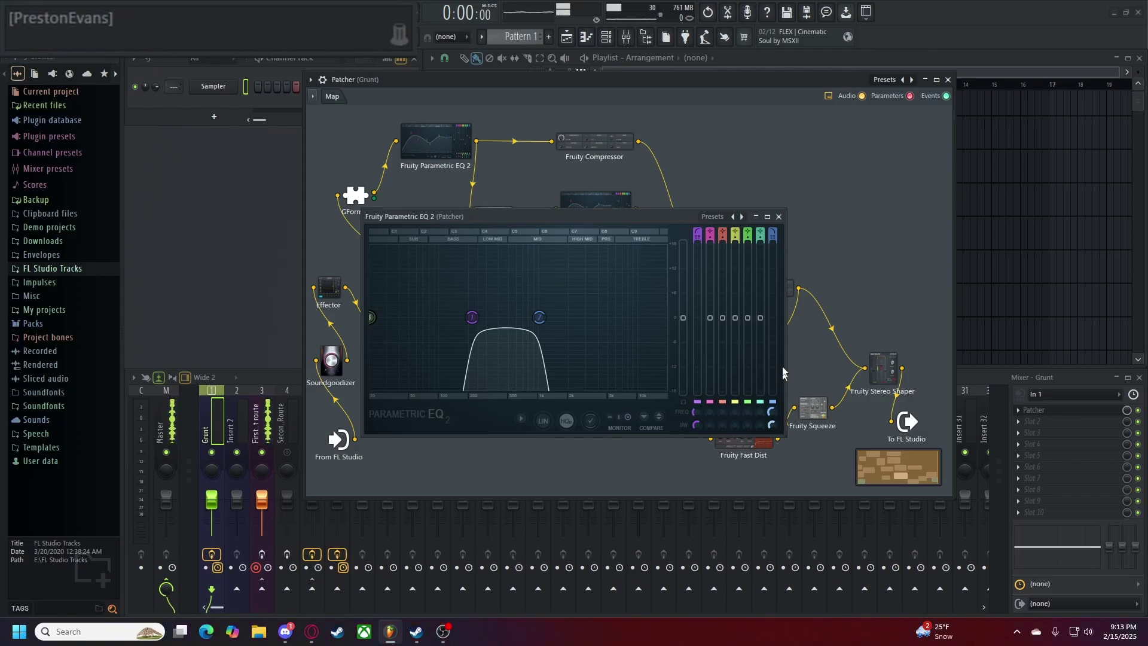
left_click(257, 425)
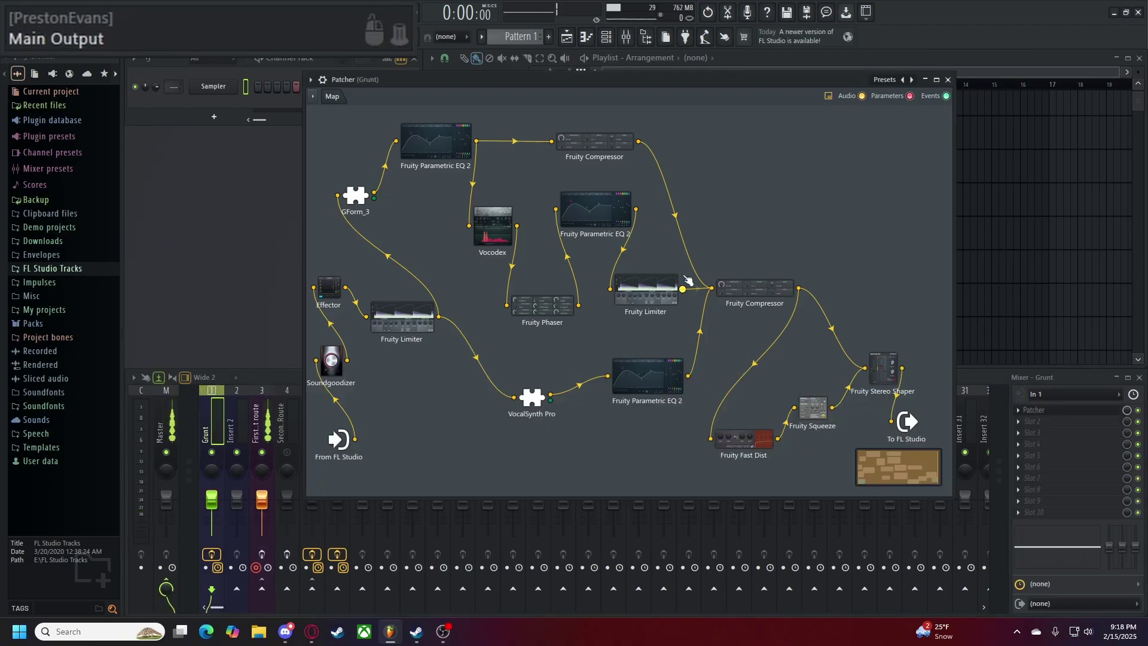
- Set the Patcher's Fruity Compressor to Vintage, -40.2 dB threshold and 18.2:1 ratio, then close it
left_click(761, 291)
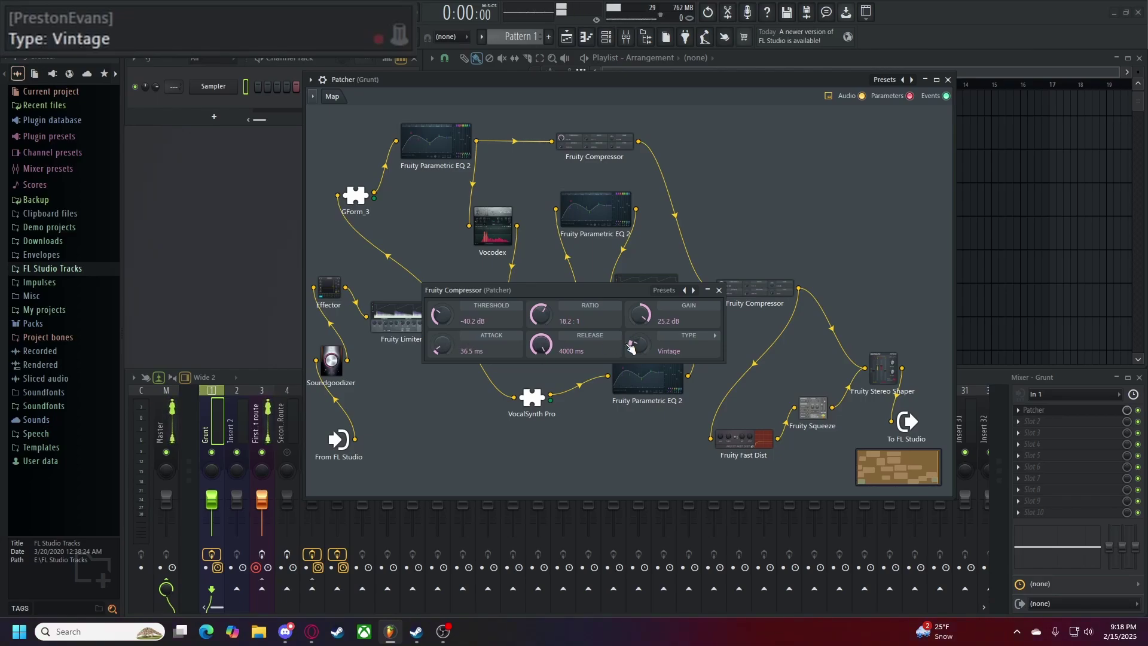
left_click(719, 290)
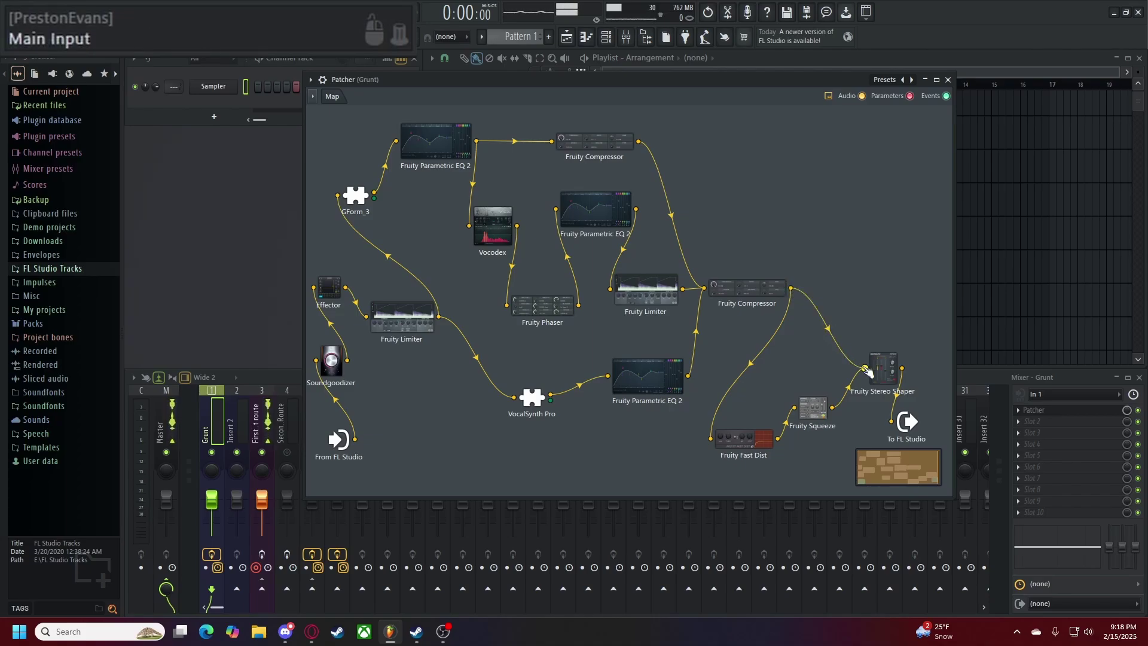
- Raise the Fruity Stereo Shaper node and open Fruity Fast Dist's settings
left_click_drag(861, 374, 868, 353)
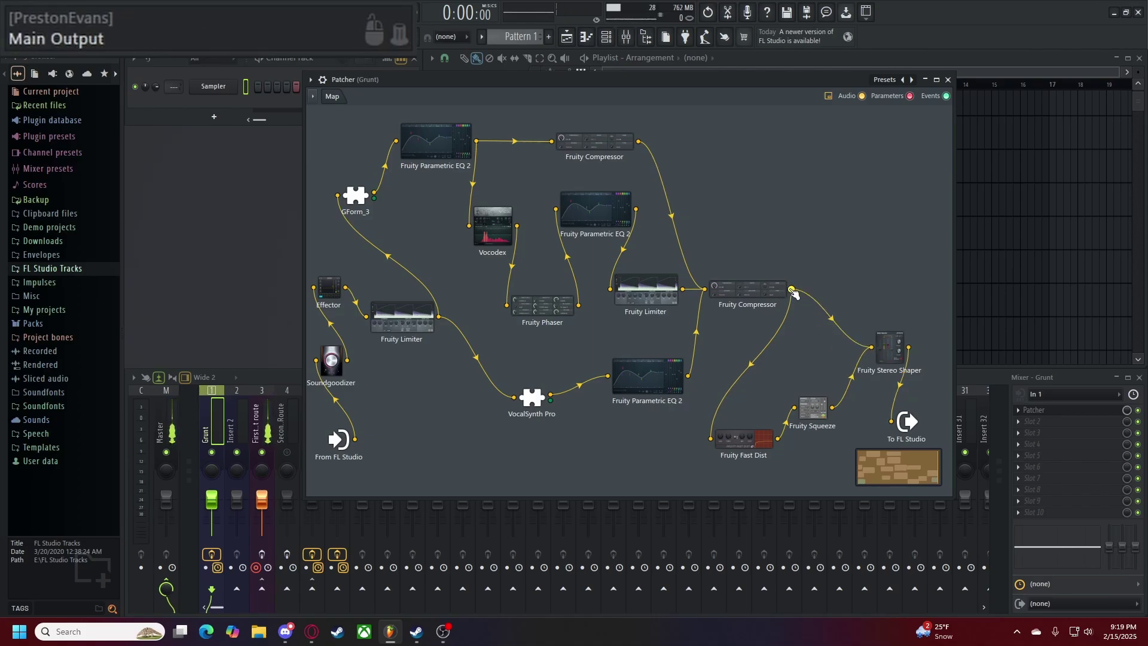
double_click(748, 442)
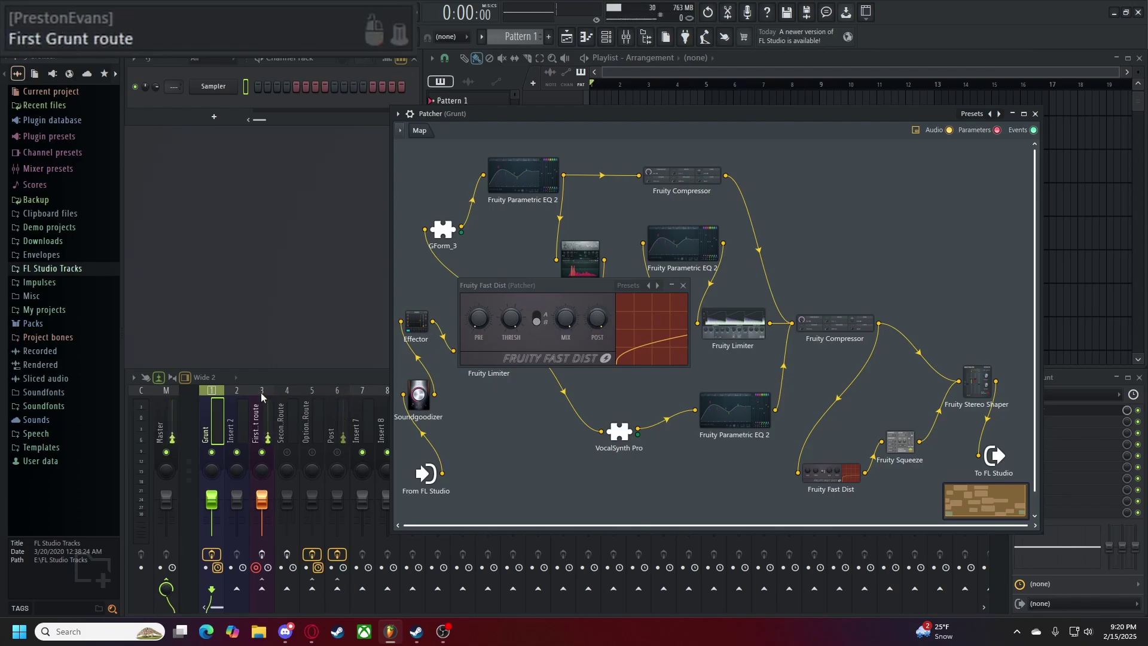
- Lower the Post mixer track's volume to about 72% and return to the Patcher map
left_click(335, 436)
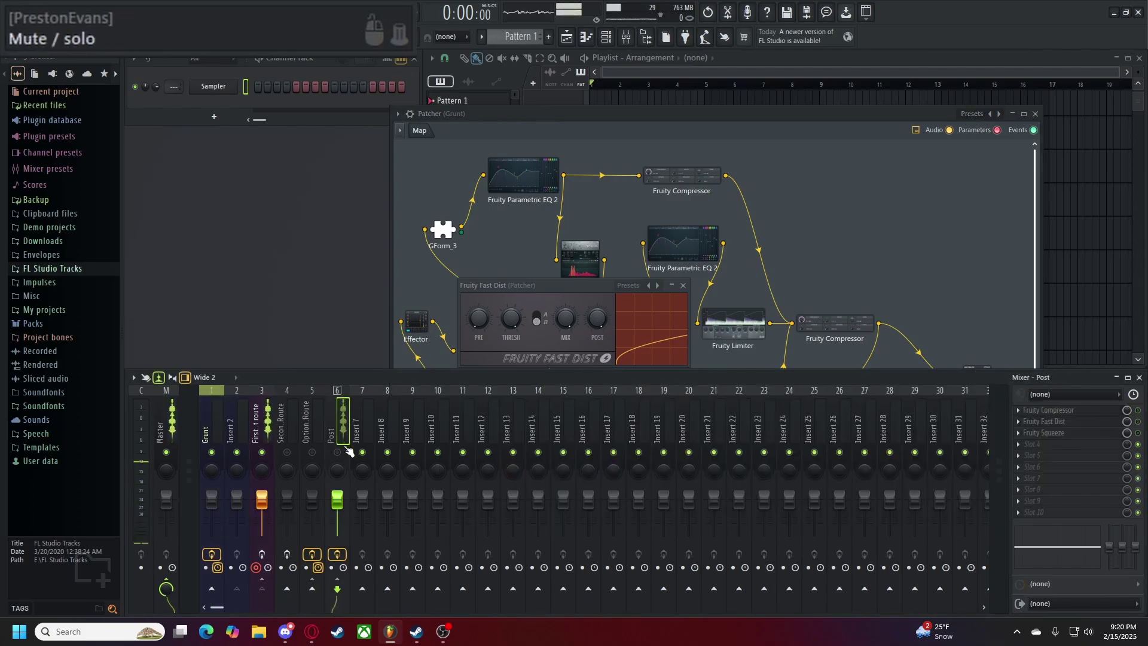
left_click_drag(338, 500, 340, 510)
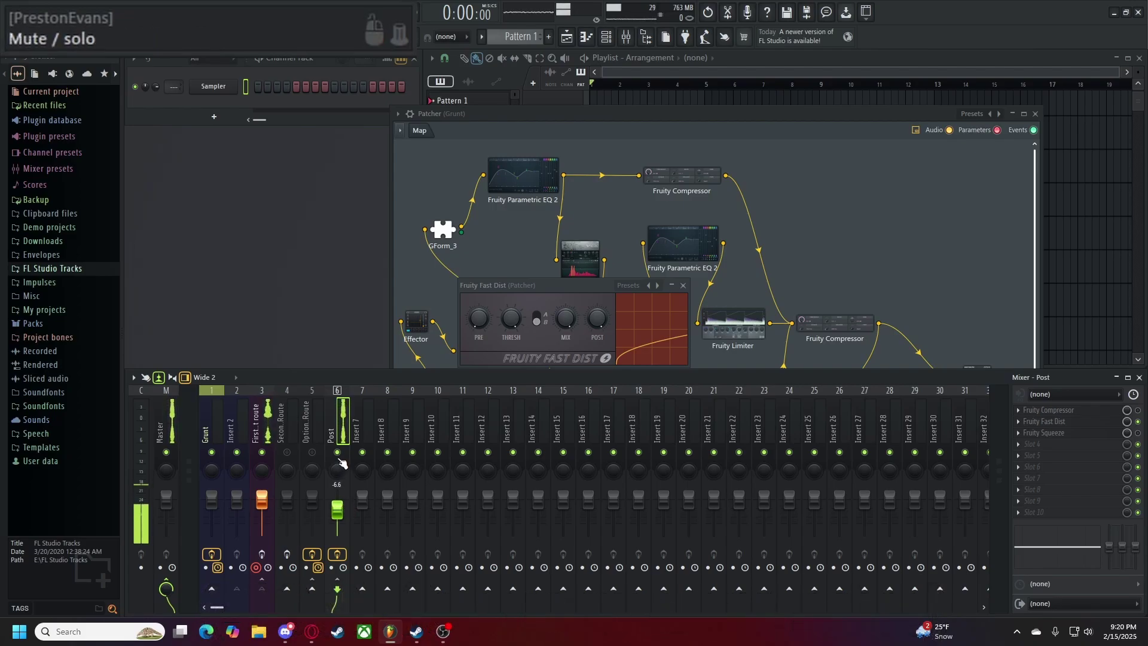
left_click(652, 335)
left_click(683, 285)
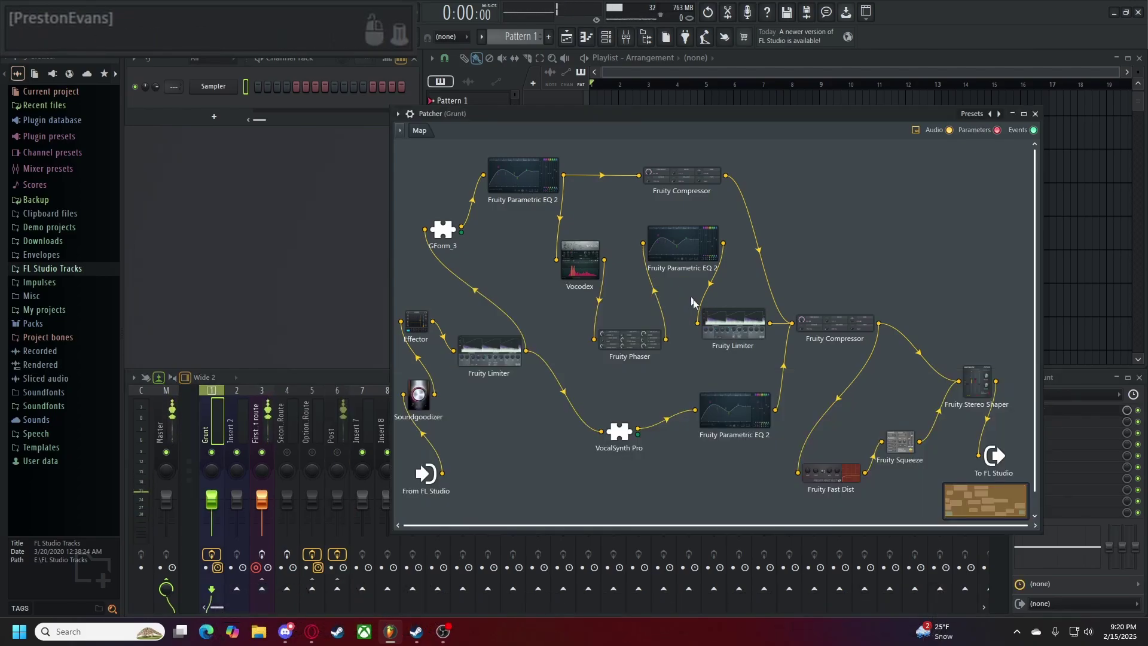
- Set Fruity Squeeze gain to 74%, then select mixer insert 6 Post to view its effects
double_click(906, 445)
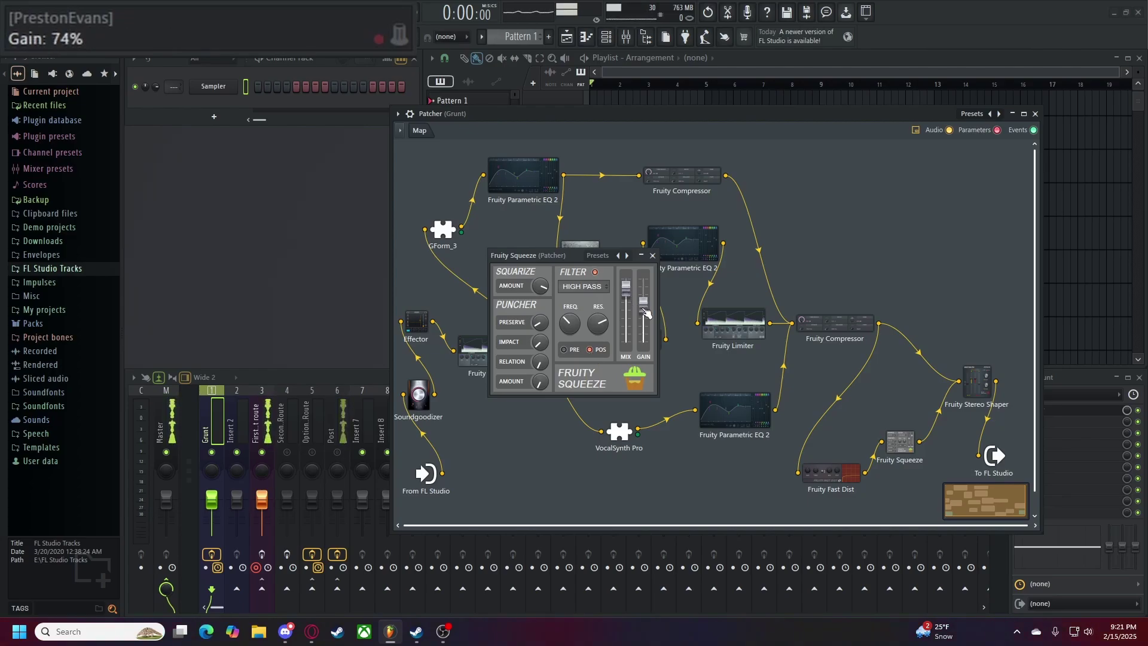
left_click(652, 255)
left_click(333, 461)
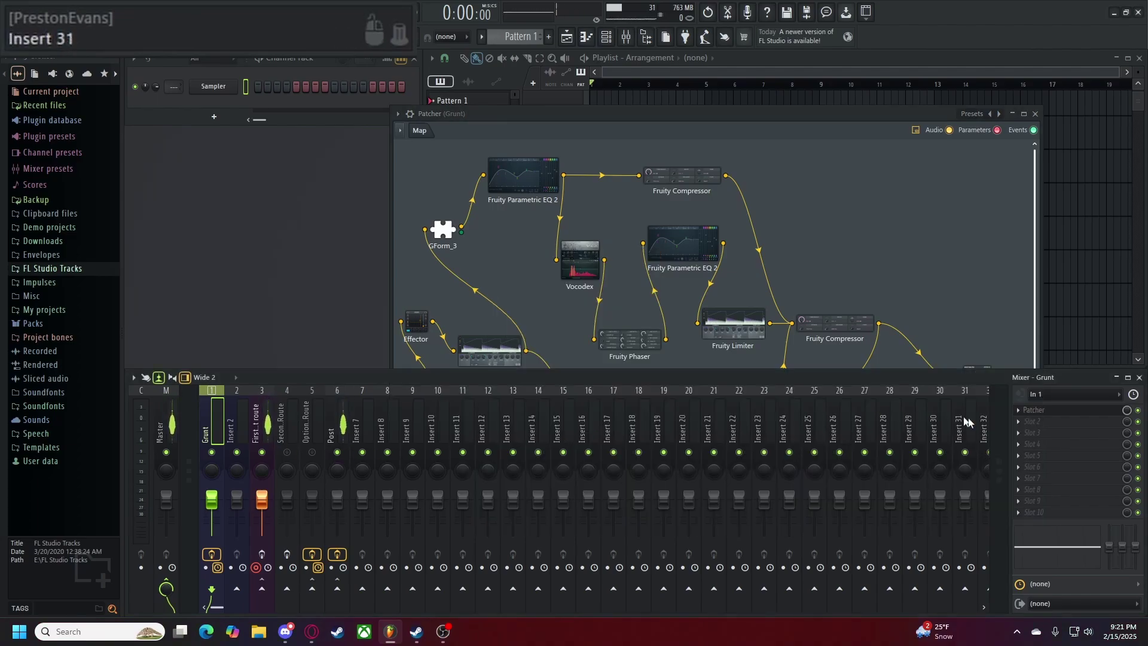
left_click(332, 428)
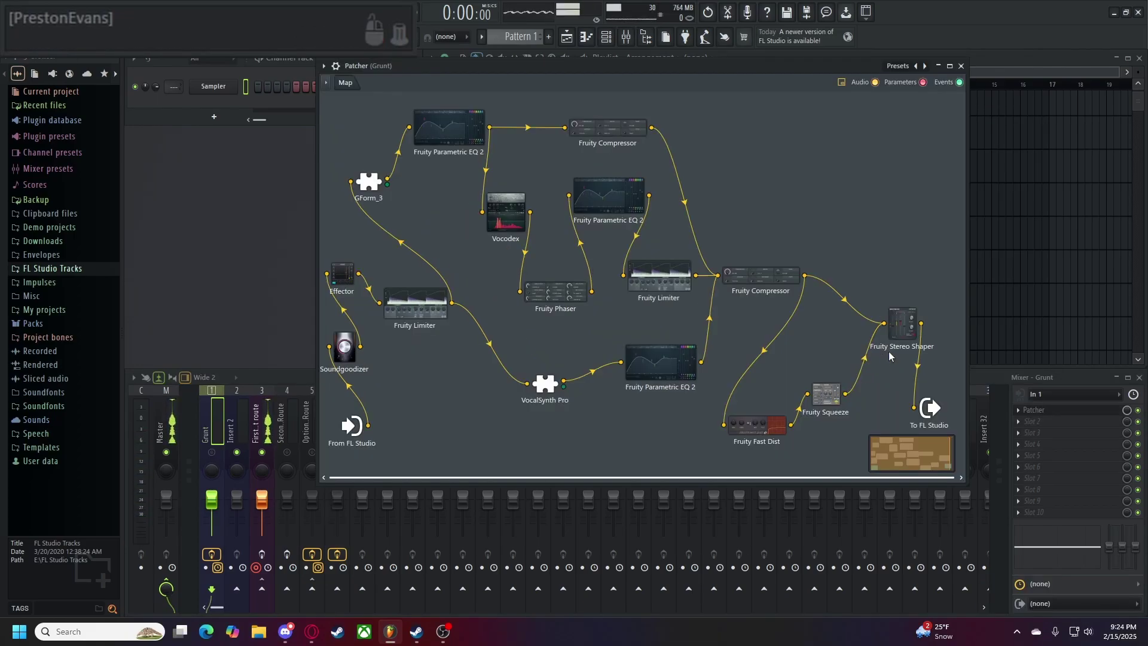
- Scroll the Fruity Squeeze → Fruity Stereo Shaper wire's level knob down to 25%
left_click_drag(832, 405, 830, 405)
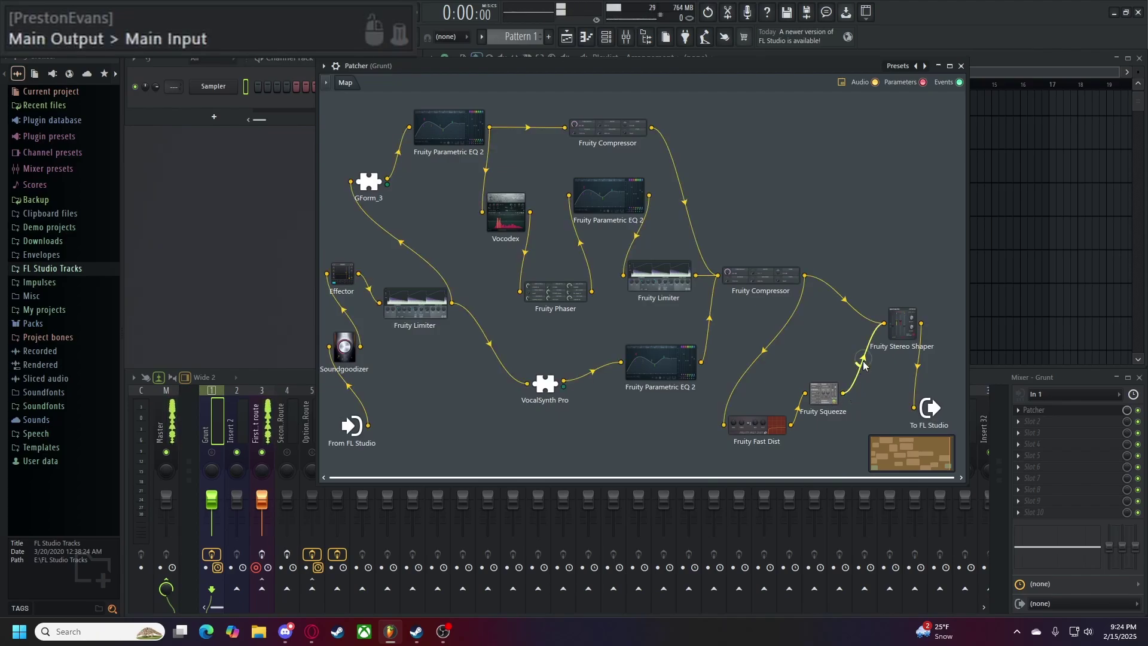
scroll(863, 363, "up", 4)
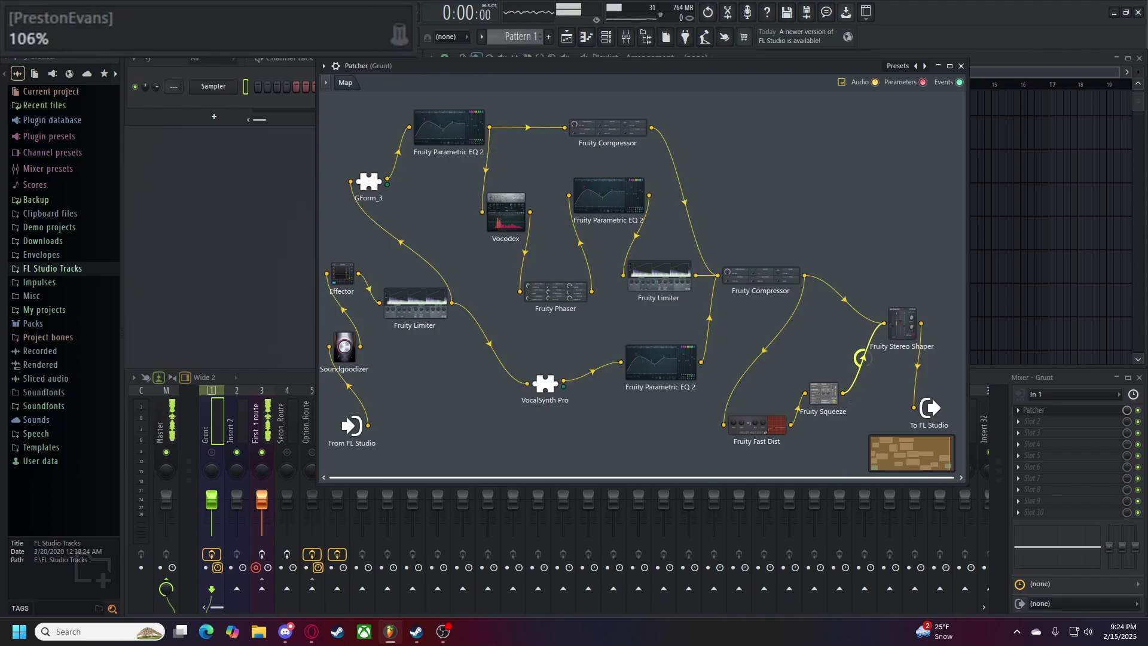
scroll(863, 359, "down", 1)
scroll(863, 359, "down", 1)
scroll(861, 358, "down", 10)
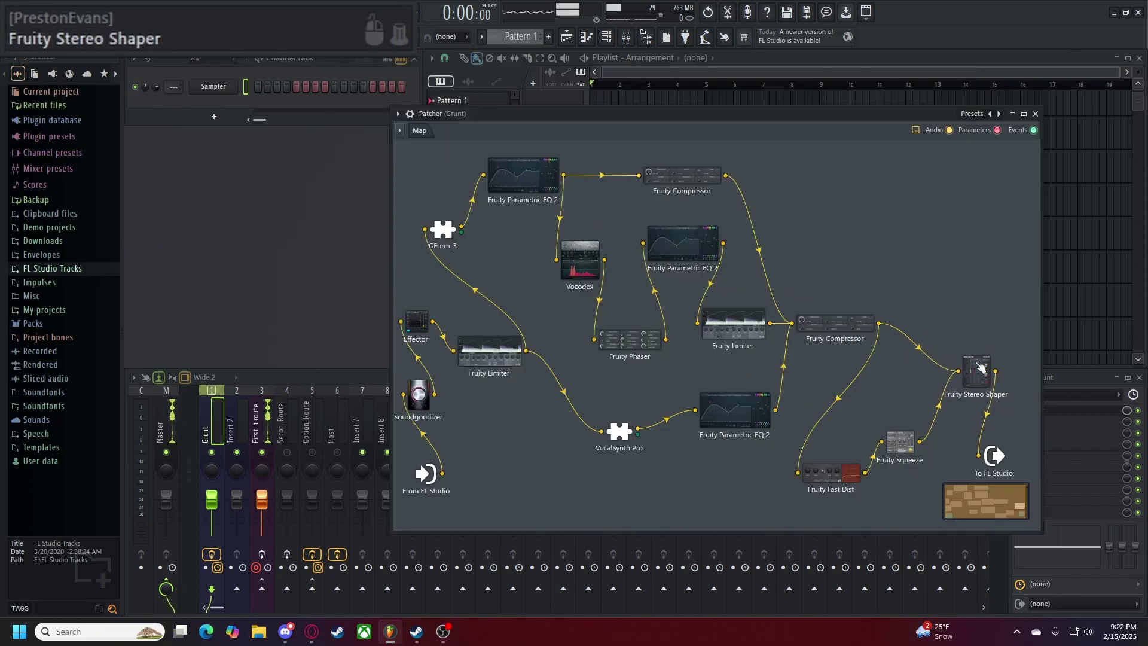
- Load the Mixing > Mid preset onto Fruity Stereo Shaper from its preset menu
left_click(980, 367)
left_click_drag(588, 225, 633, 239)
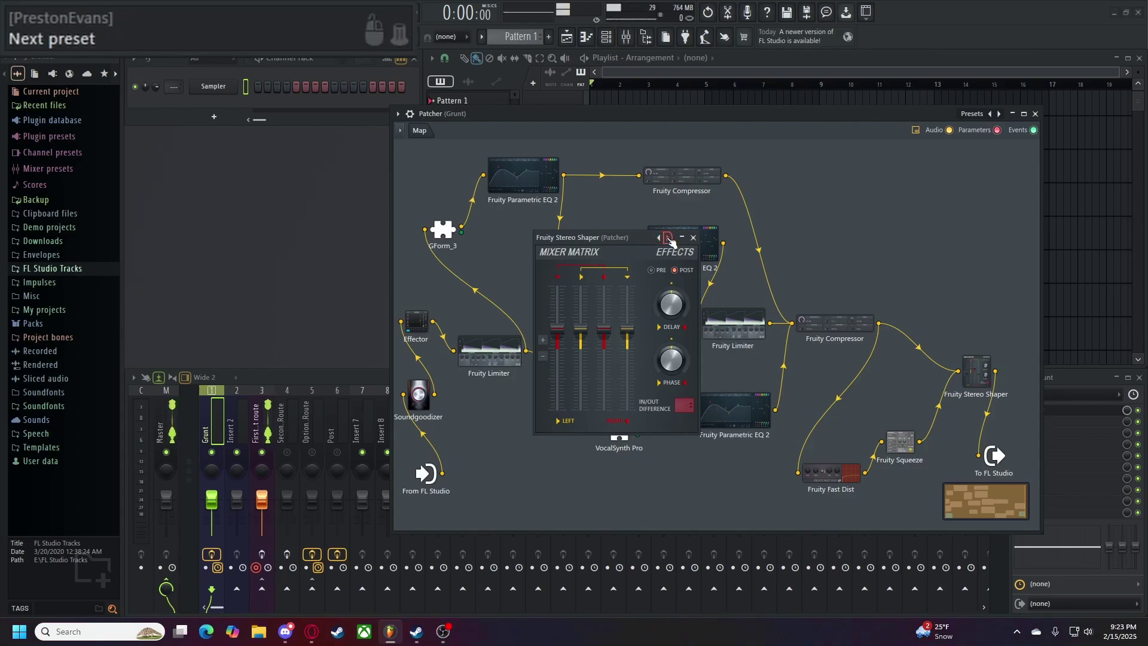
right_click(669, 238)
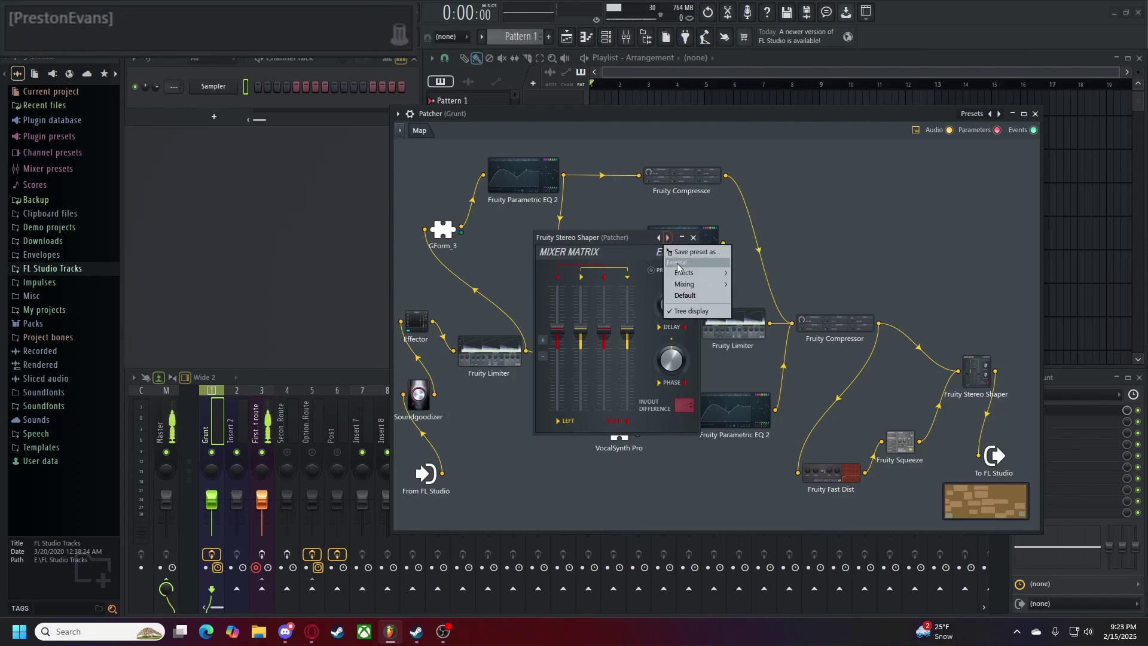
mouse_move(684, 284)
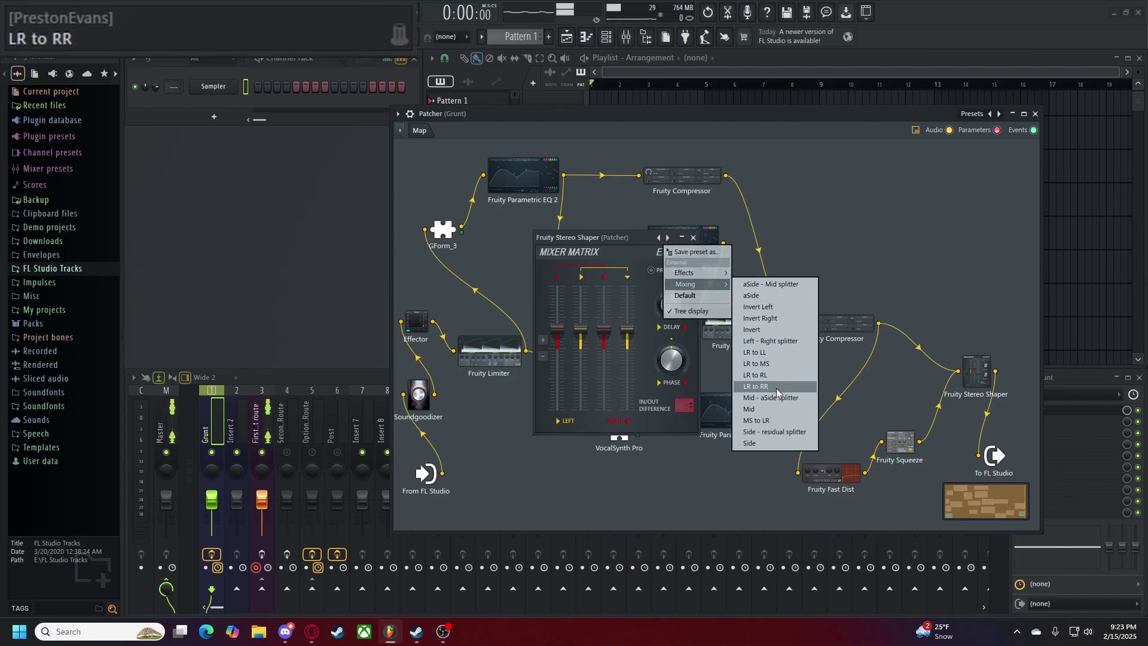
left_click(776, 410)
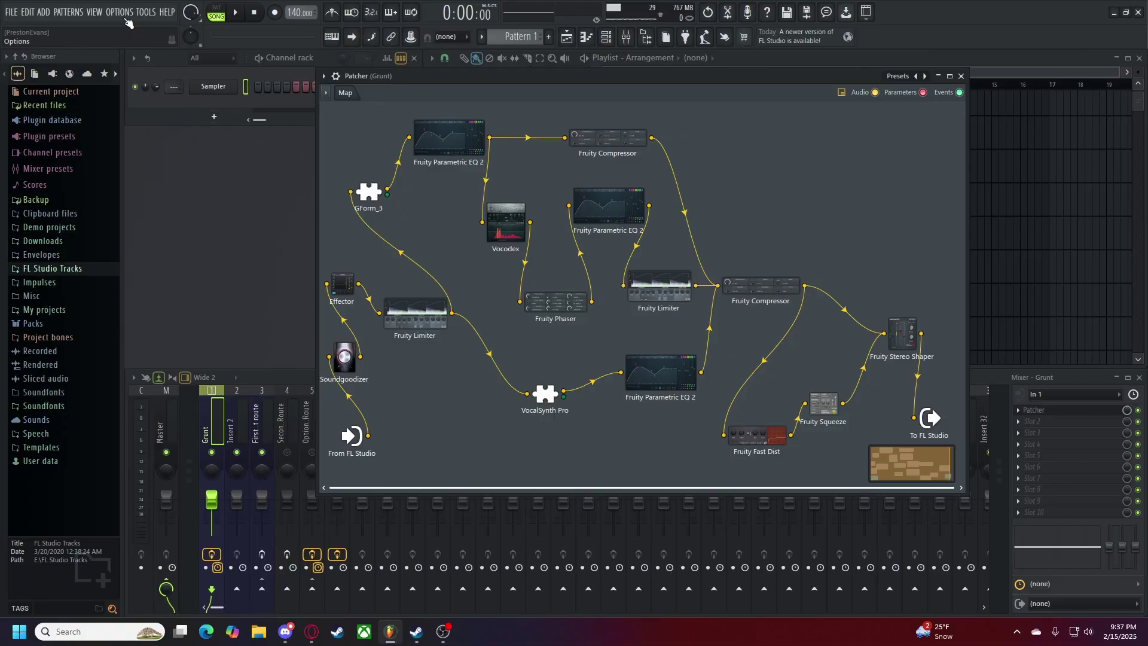
- Open the ASIO panel from Audio settings, keeping Yeti X input and Headset Earphone output
left_click(127, 18)
left_click(136, 52)
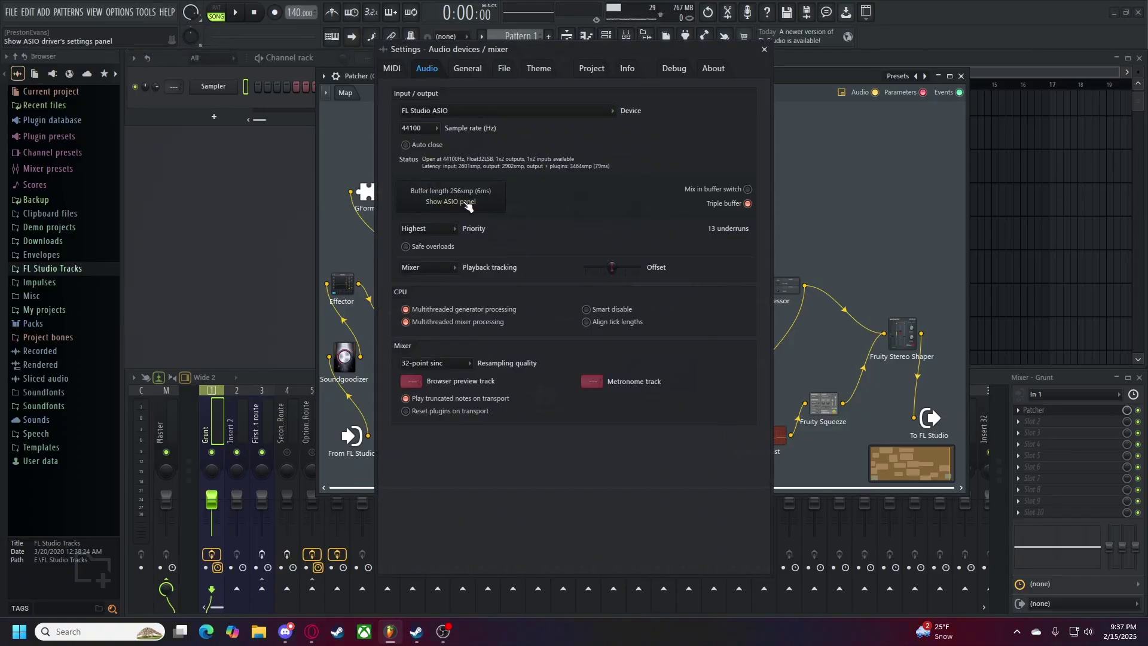
left_click(466, 203)
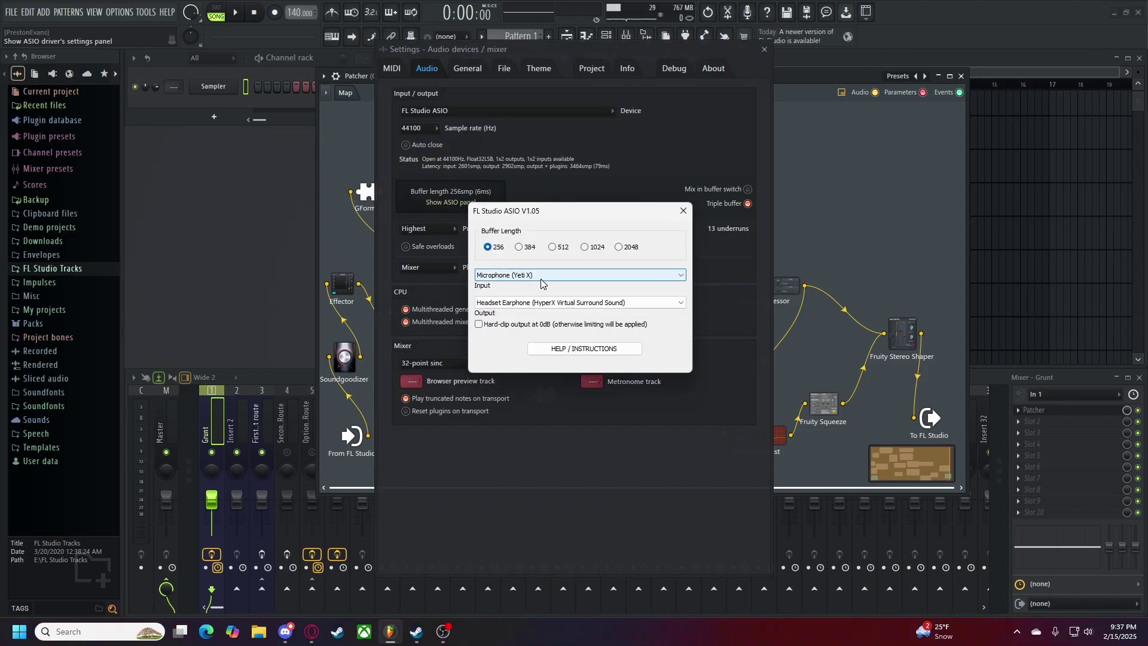
left_click(523, 303)
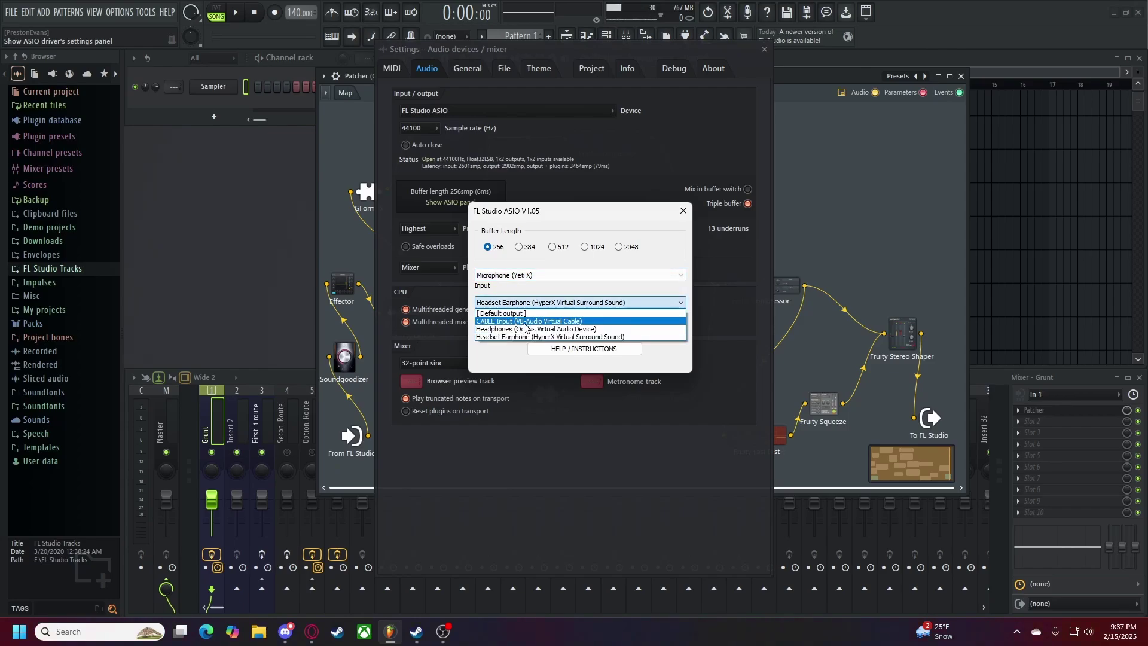
left_click(526, 337)
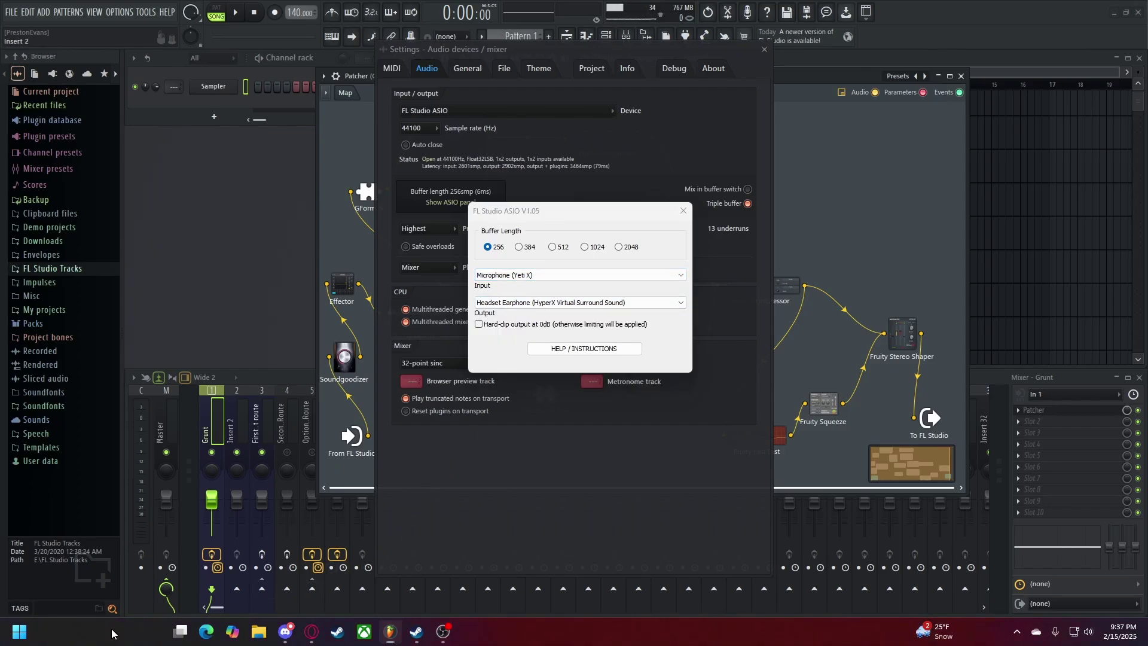
- Open the Windows Sound dialog through Control Panel's Hardware and Sound
left_click(111, 634)
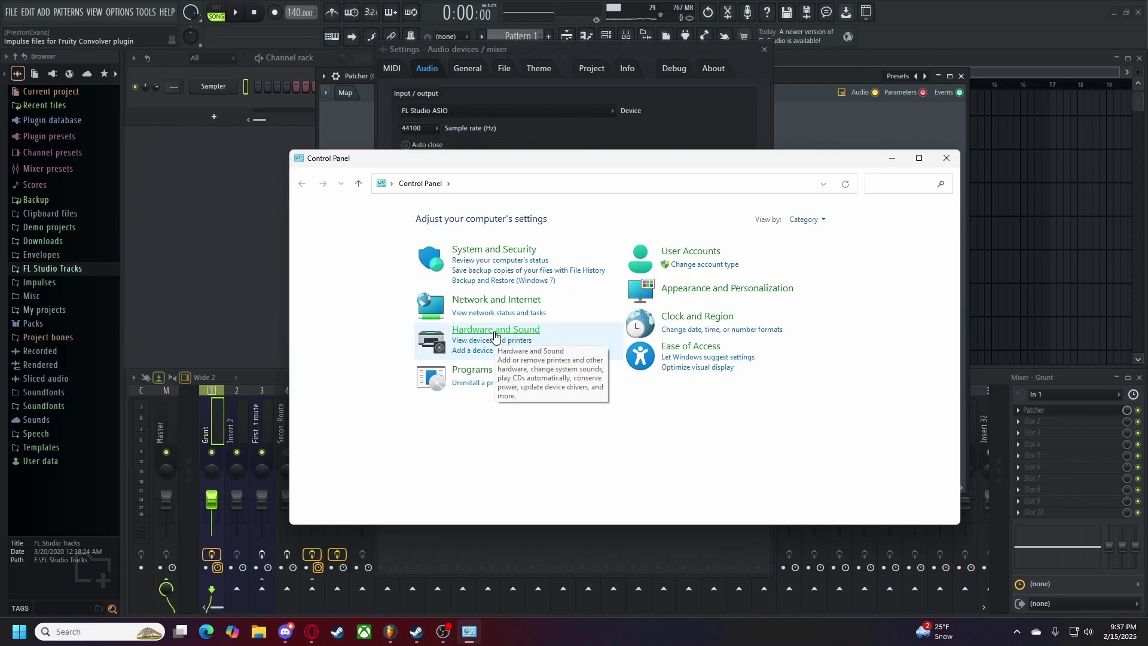
left_click(492, 331)
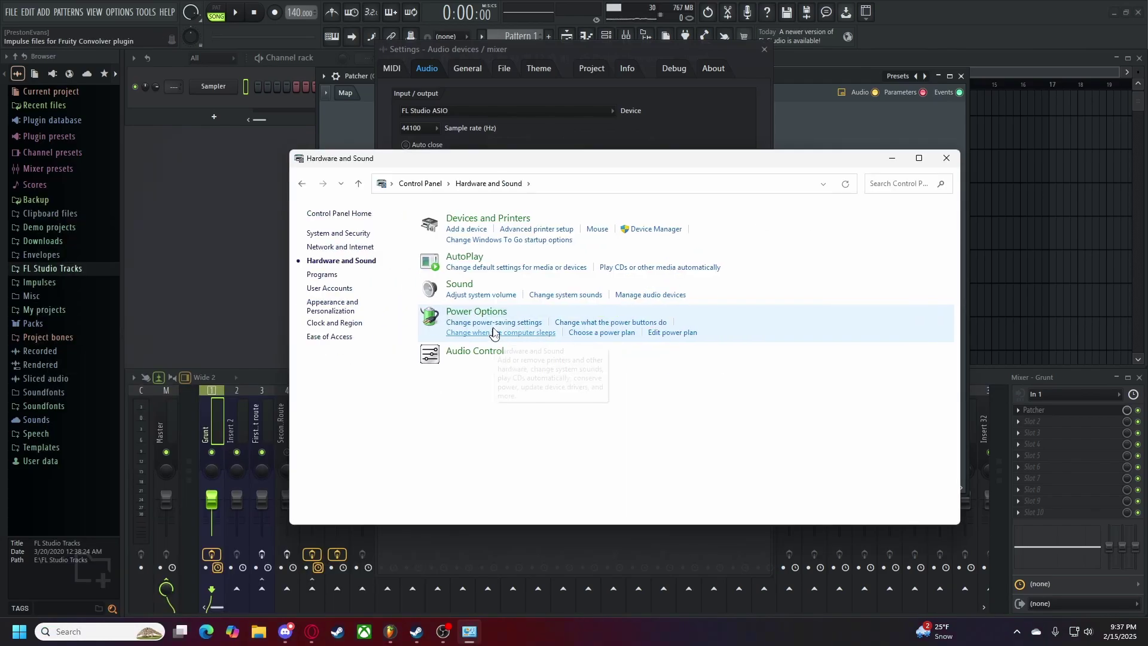
left_click(467, 290)
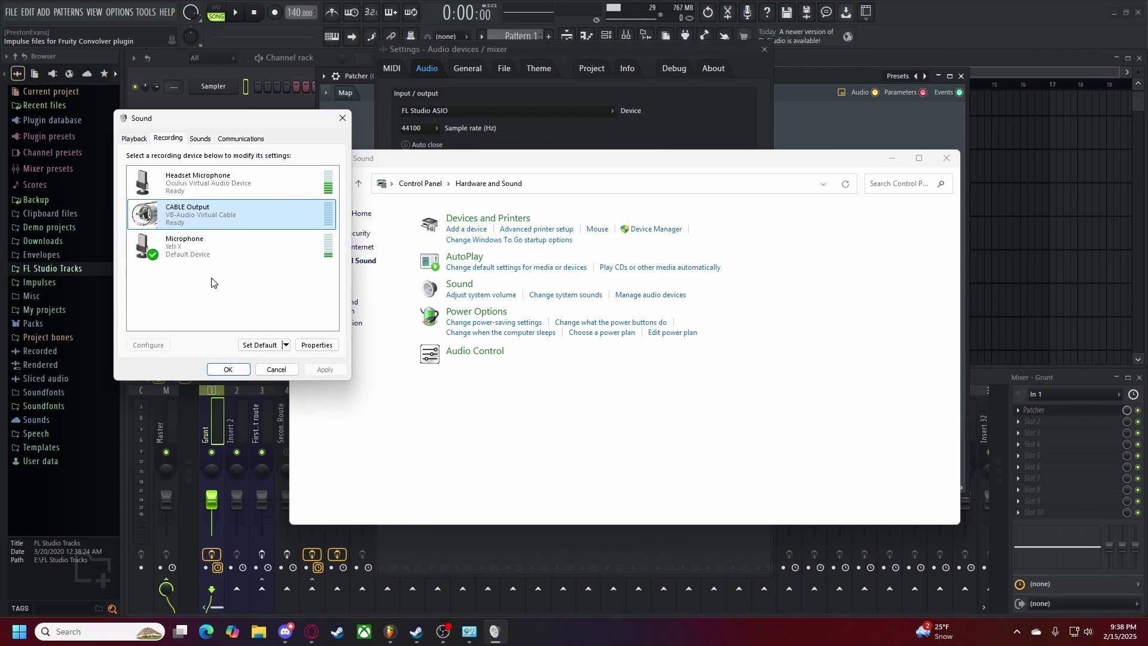
- Review the Playback and Recording devices, ending with CABLE Output selected
left_click(198, 219)
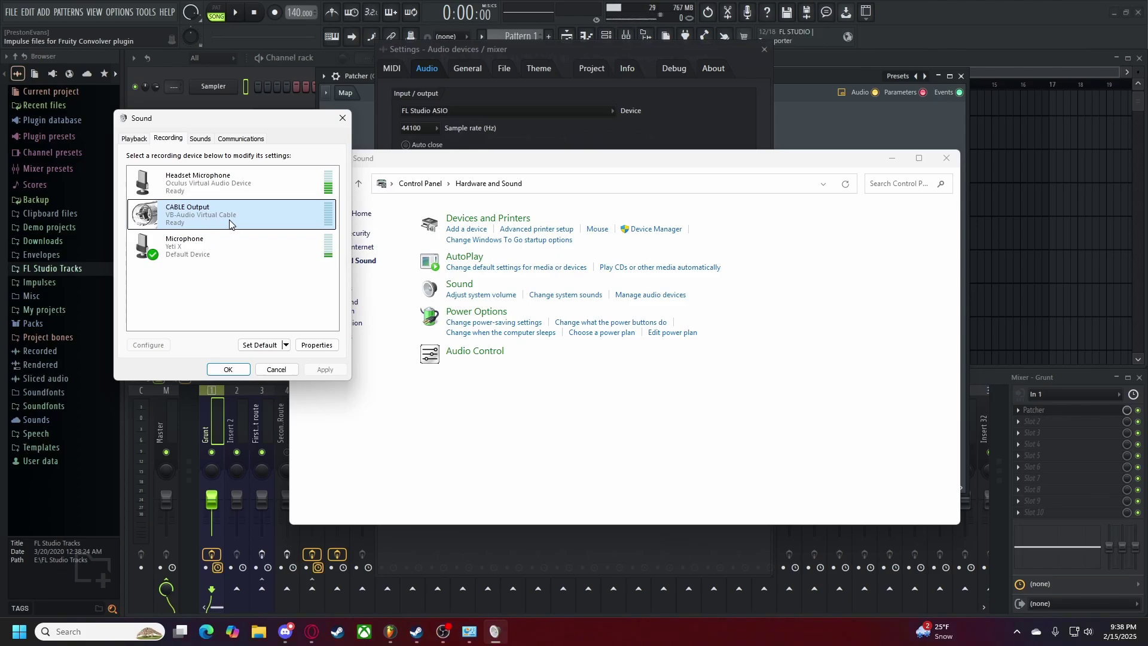
left_click(140, 141)
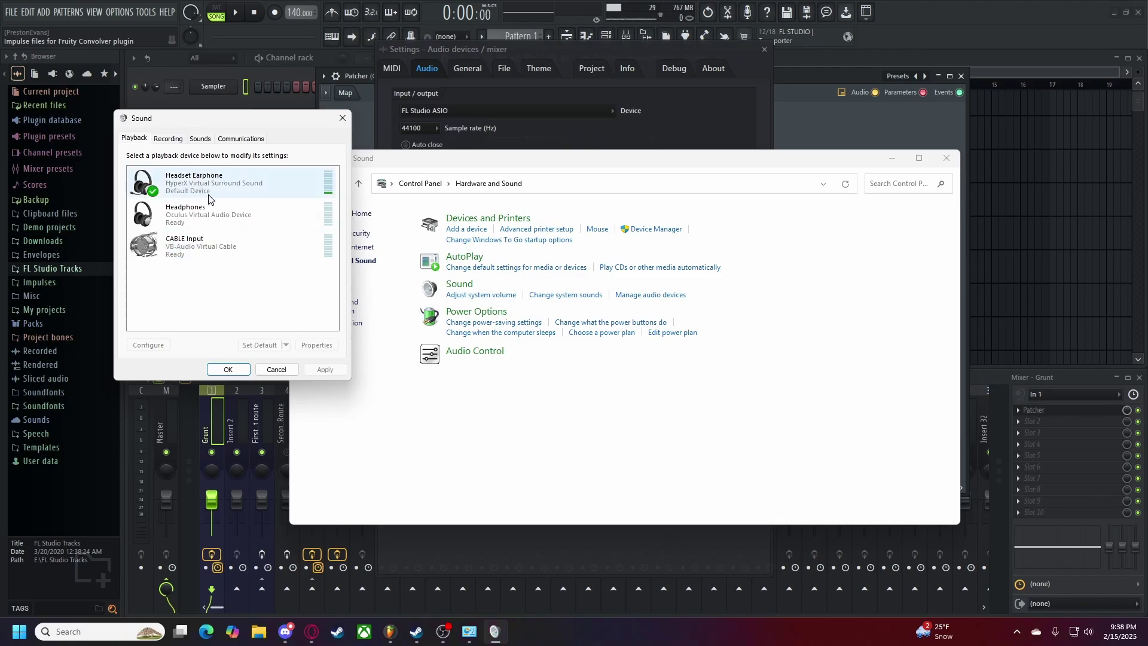
left_click(180, 142)
left_click(190, 248)
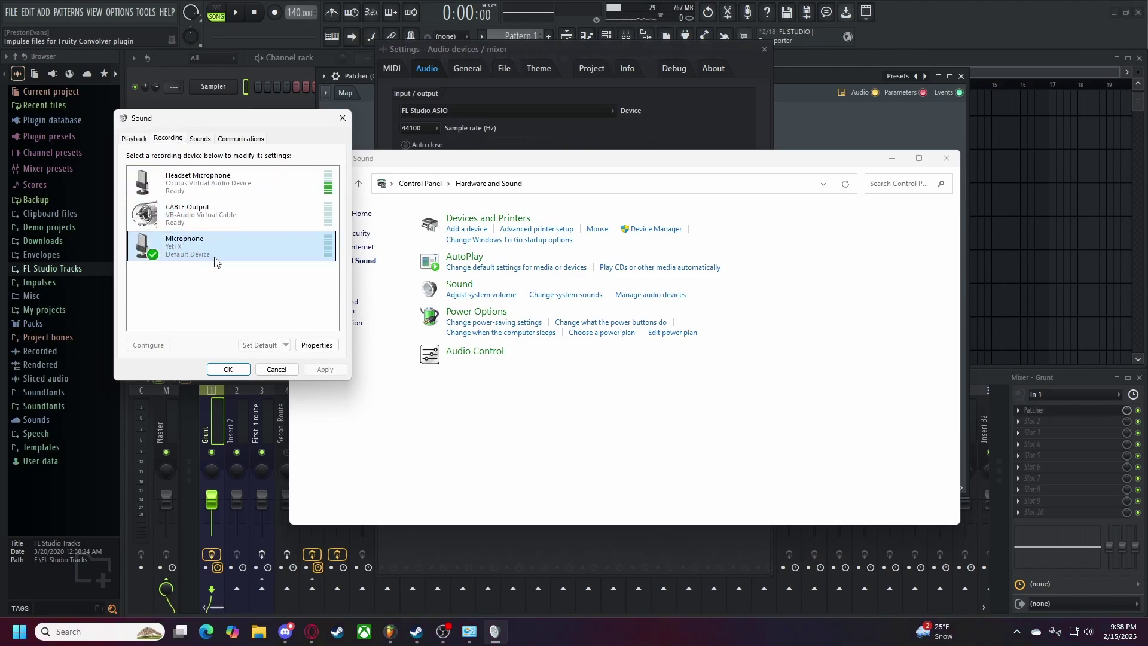
left_click(220, 225)
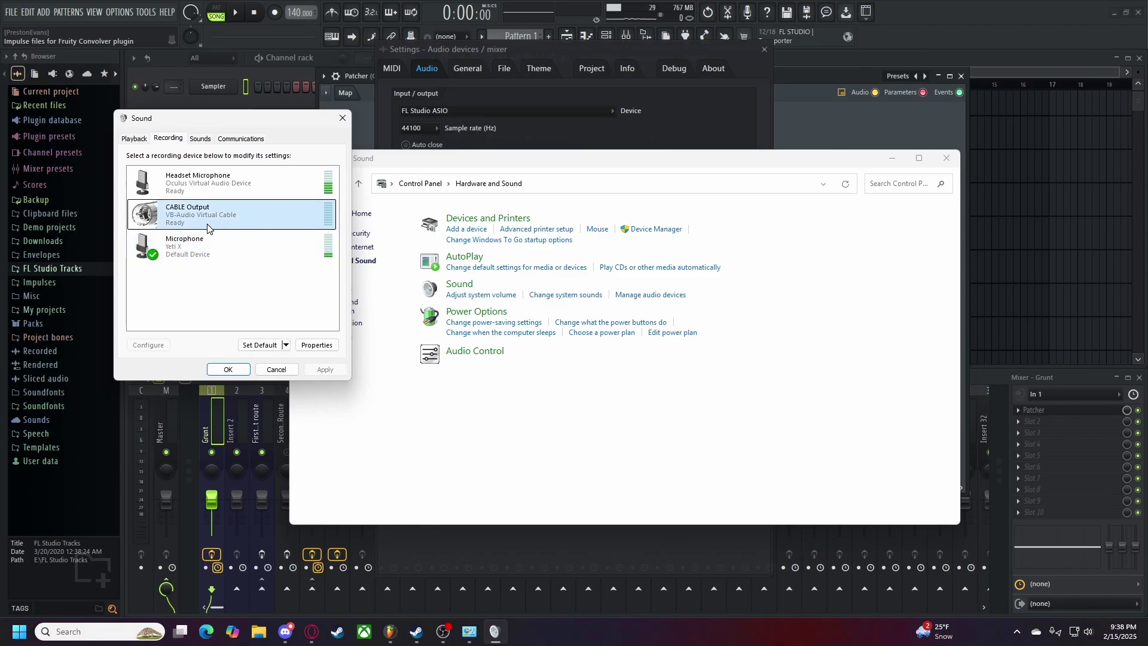